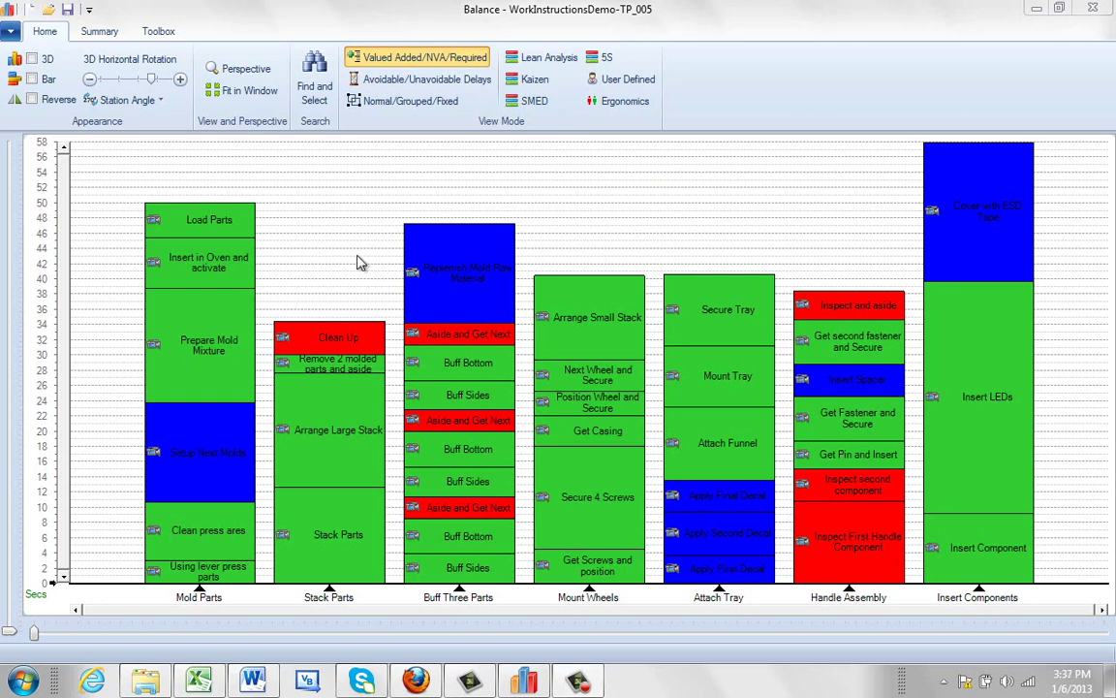
Start the Value Stream Map export and browse to the L6201-1200 process folder for the Excel file.
left_click(99, 34)
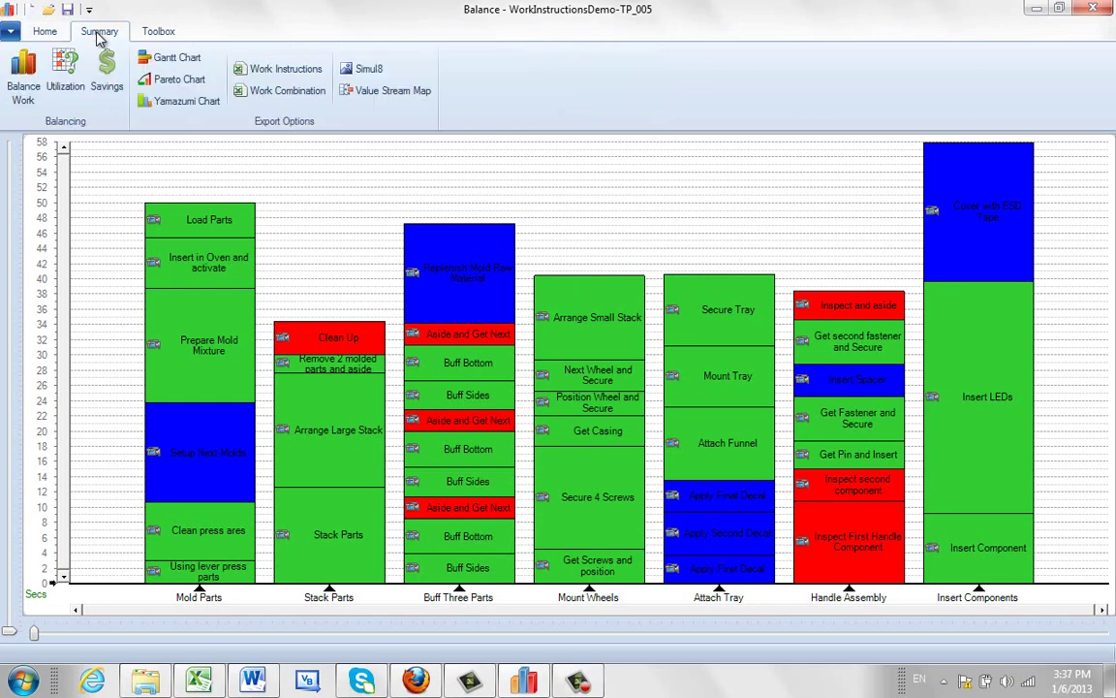
left_click(392, 92)
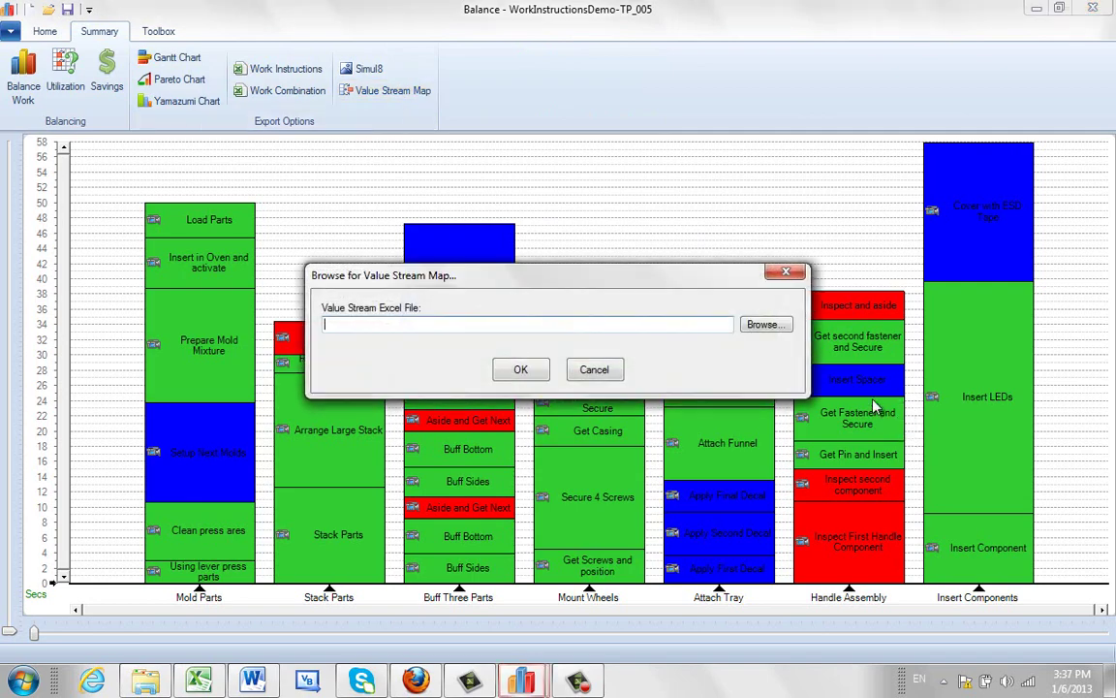
left_click(766, 326)
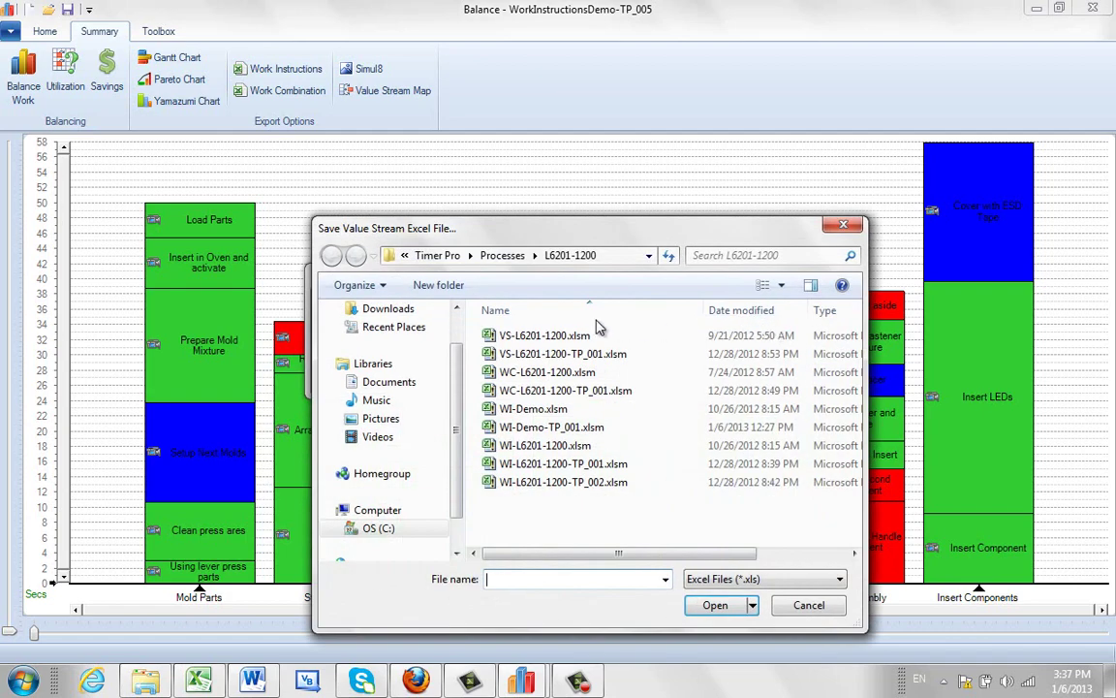
left_click(502, 254)
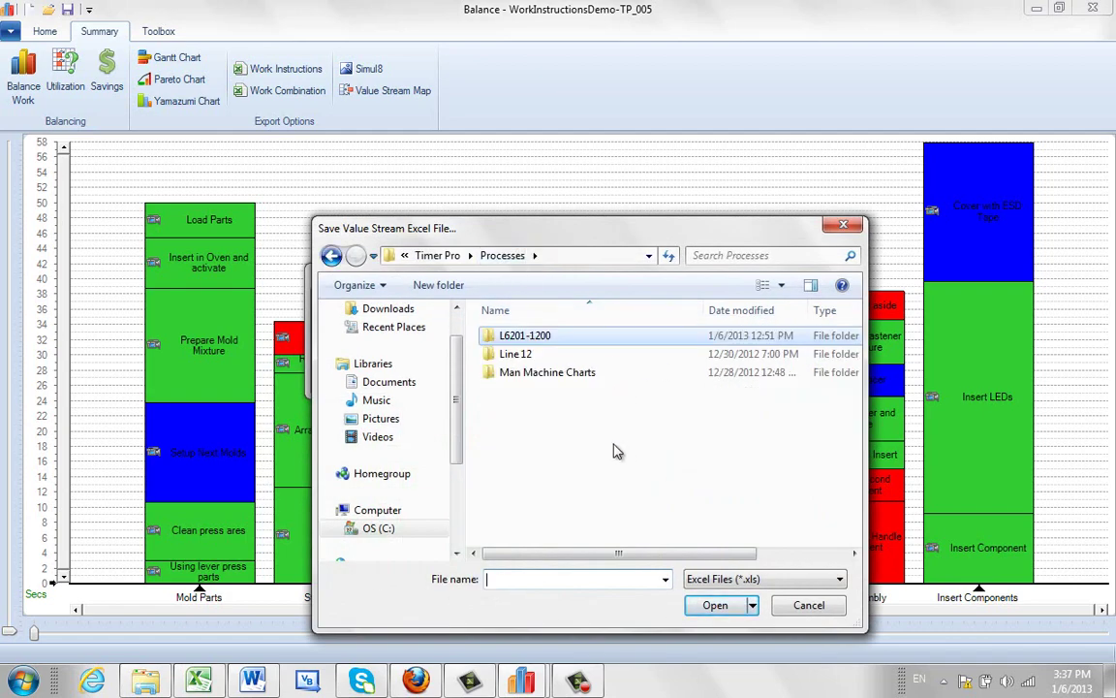
double_click(519, 337)
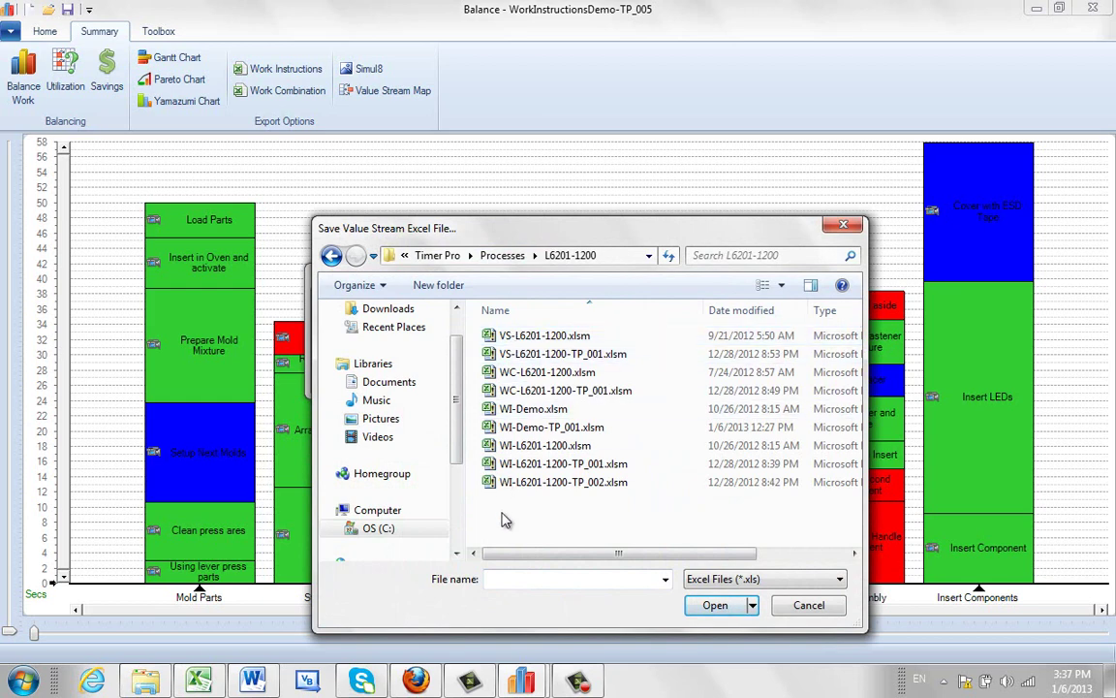
Create a folder named VSM inside the L6201-1200 folder and open it.
left_click(455, 287)
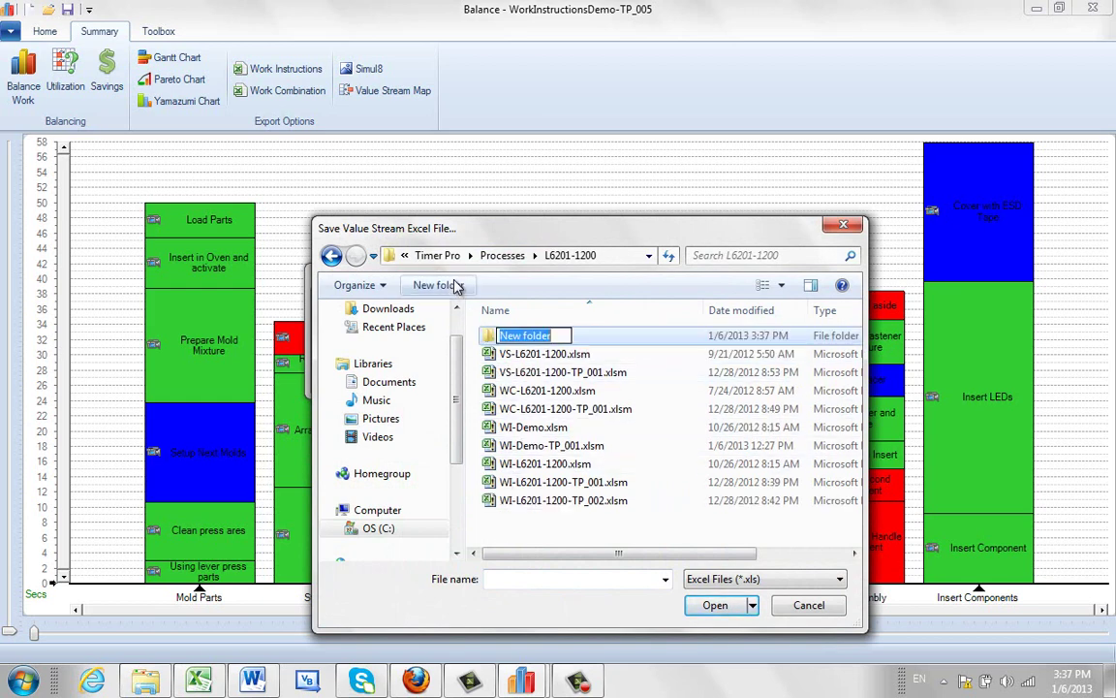
type("VS")
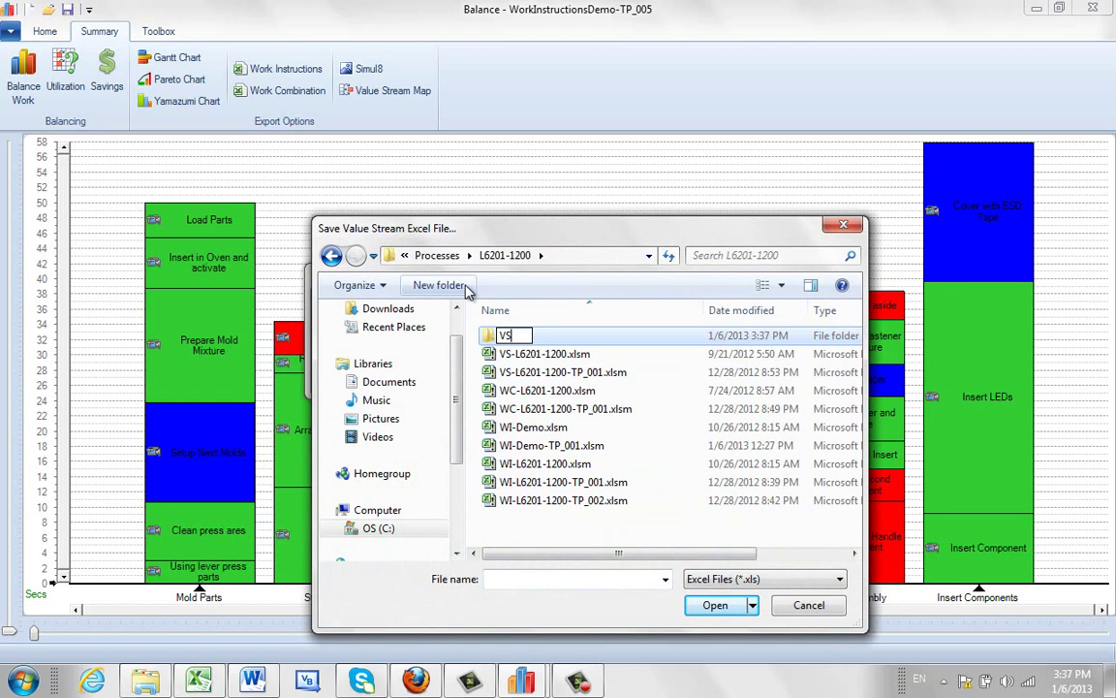
type("M")
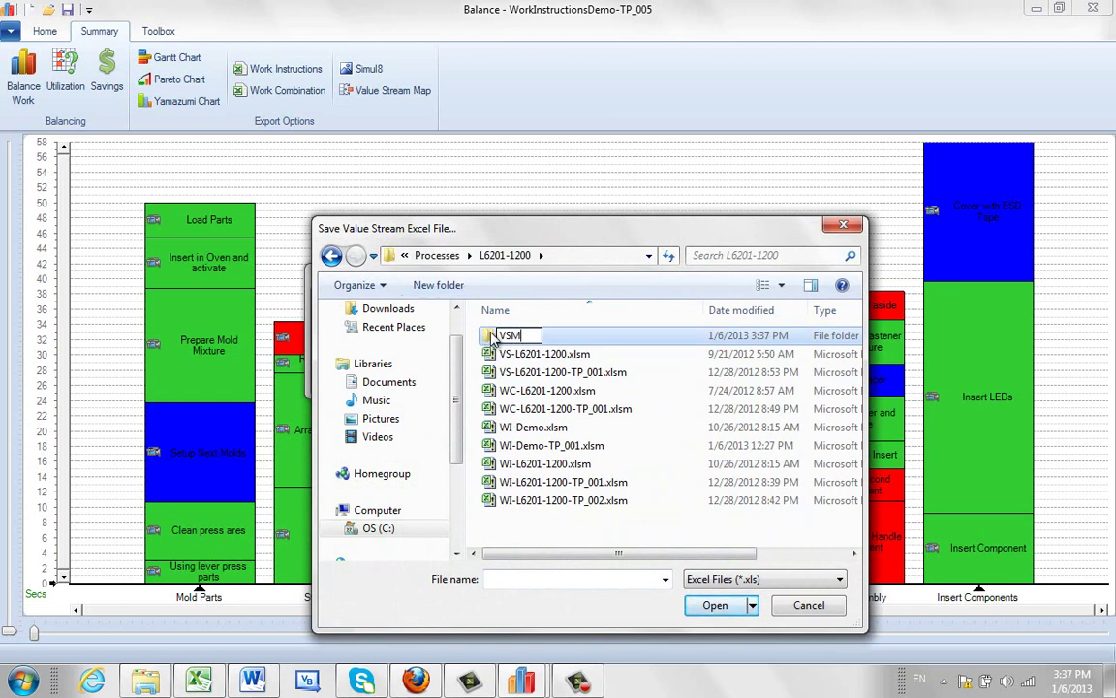
key("Return")
double_click(495, 339)
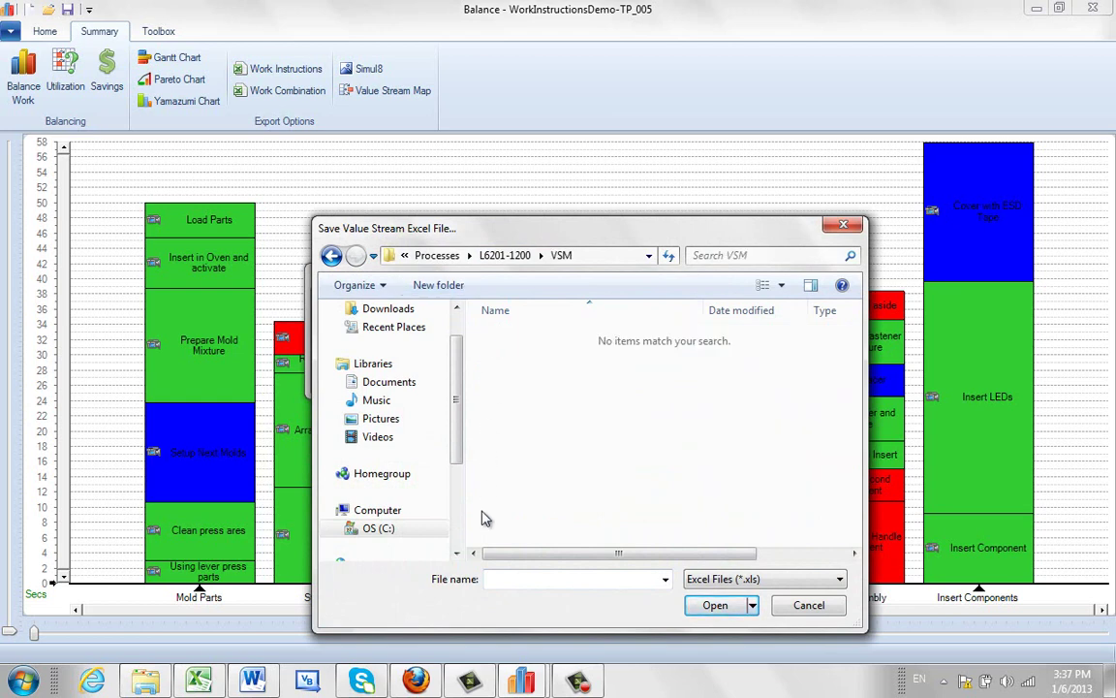
Name the value stream Excel file Part1 in the VSM folder and run the export.
left_click(522, 580)
left_click(717, 606)
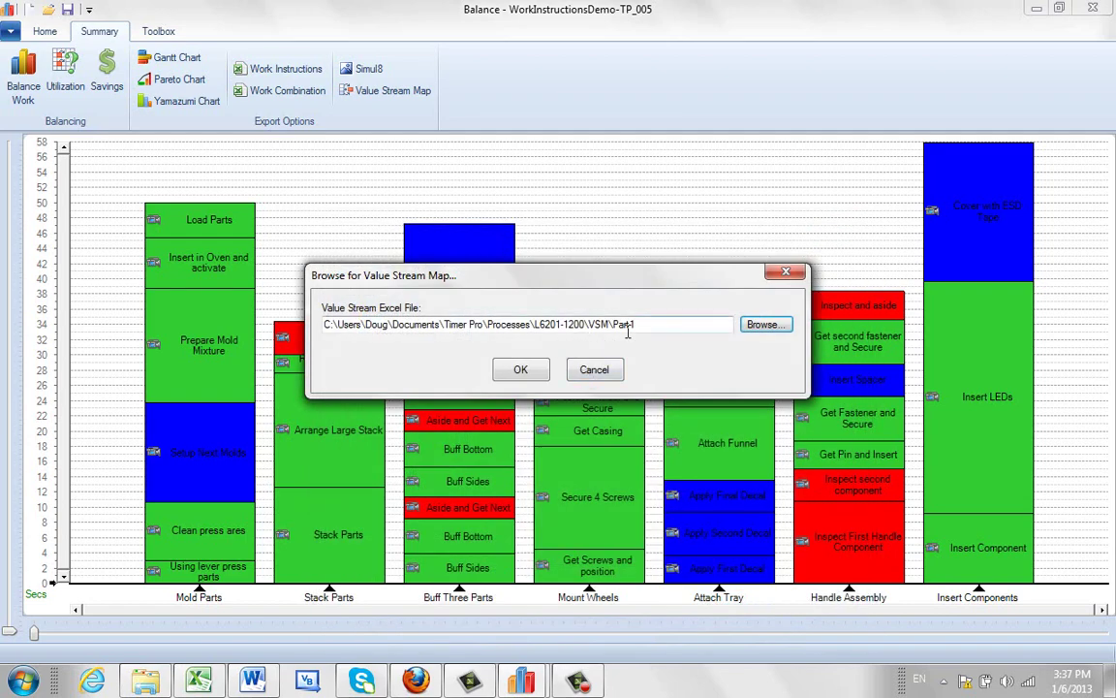
left_click(522, 372)
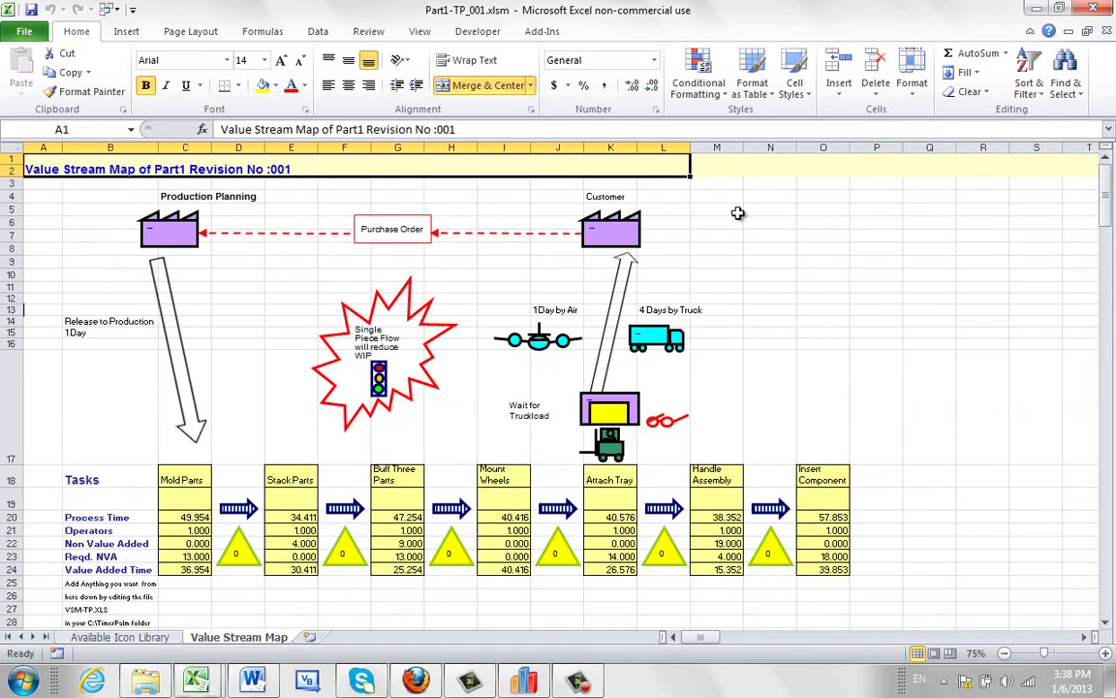
Widen column C slightly at the Process Steps list, and play the Secure 4 Screws step's video.
left_click_drag(1109, 201, 1109, 266)
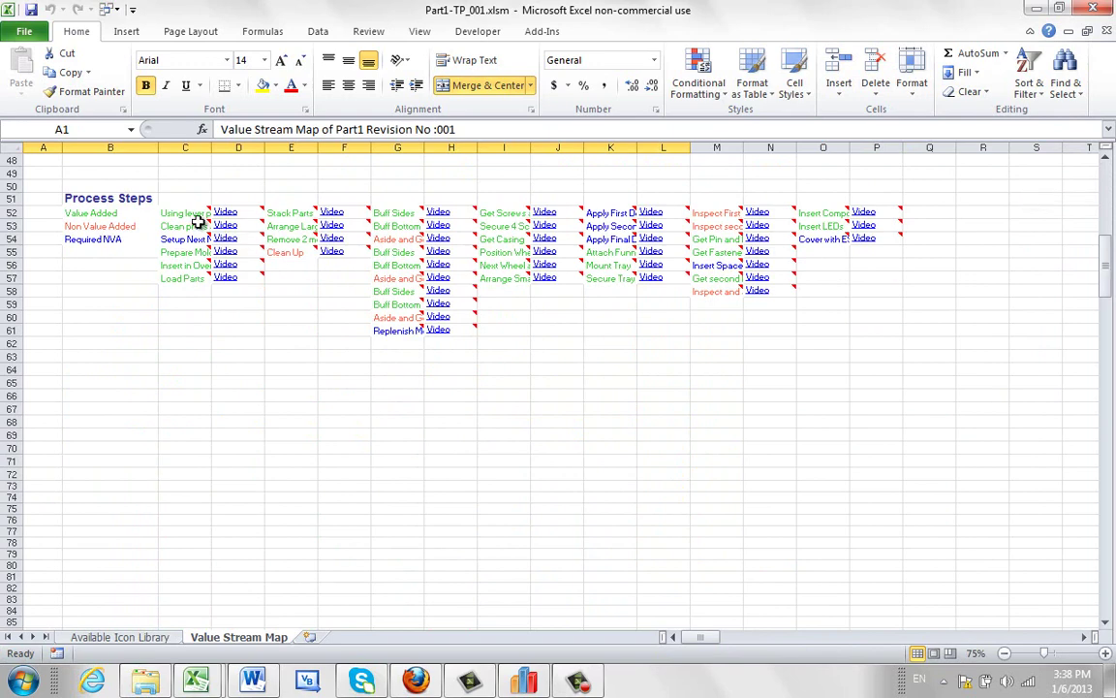
left_click_drag(210, 148, 219, 148)
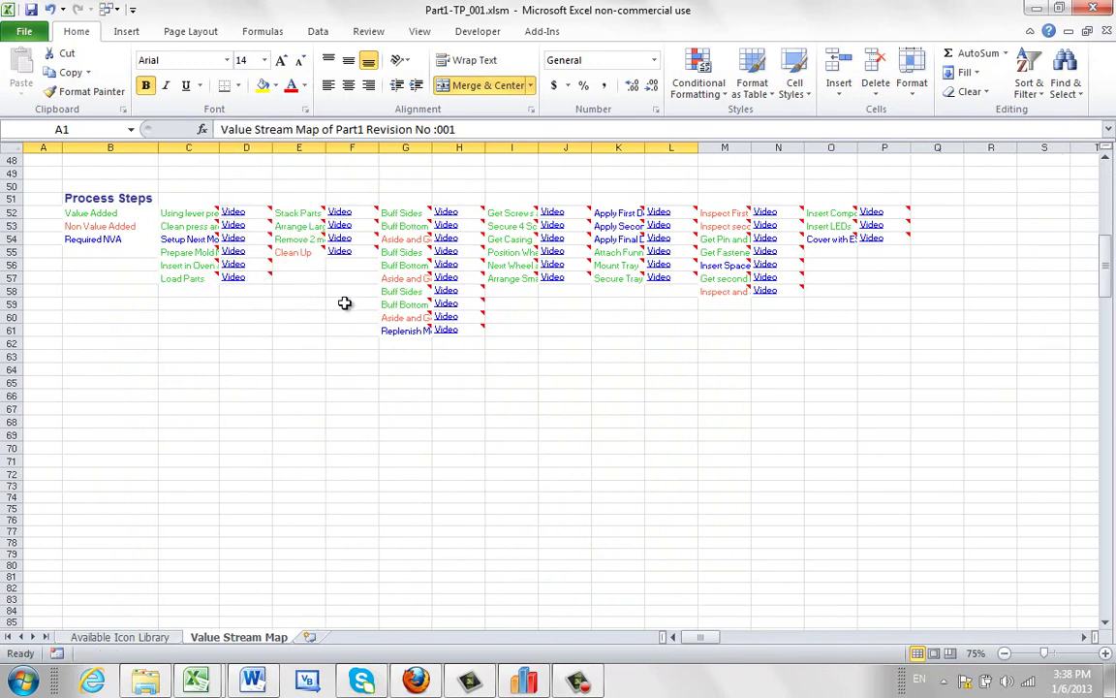
left_click(548, 225)
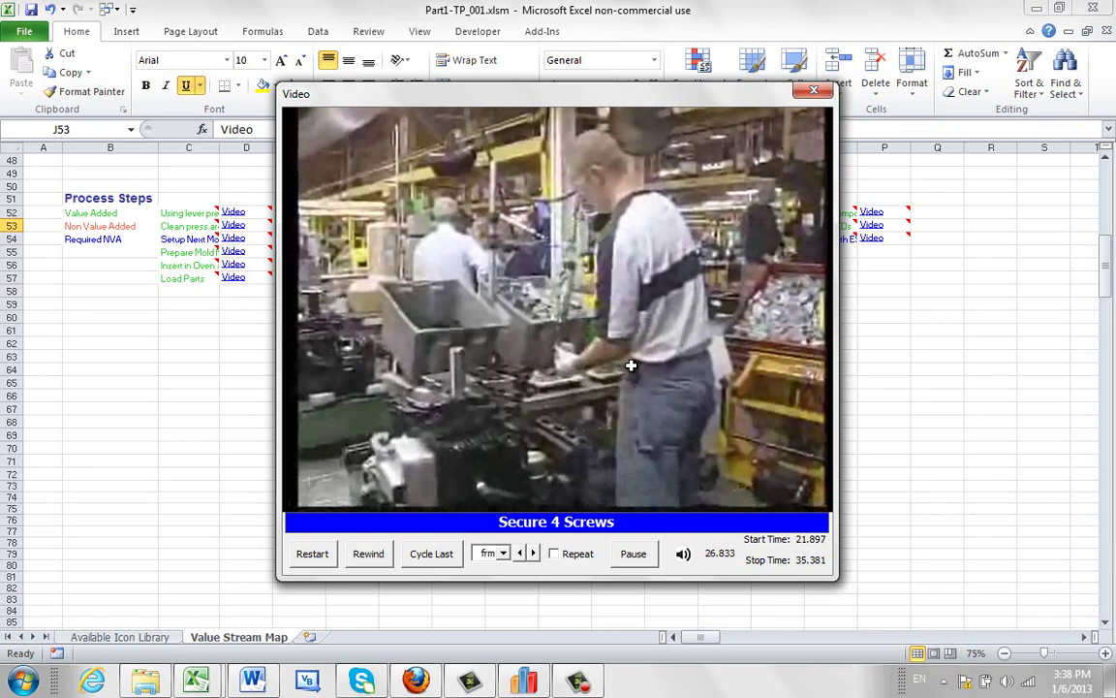
left_click(813, 90)
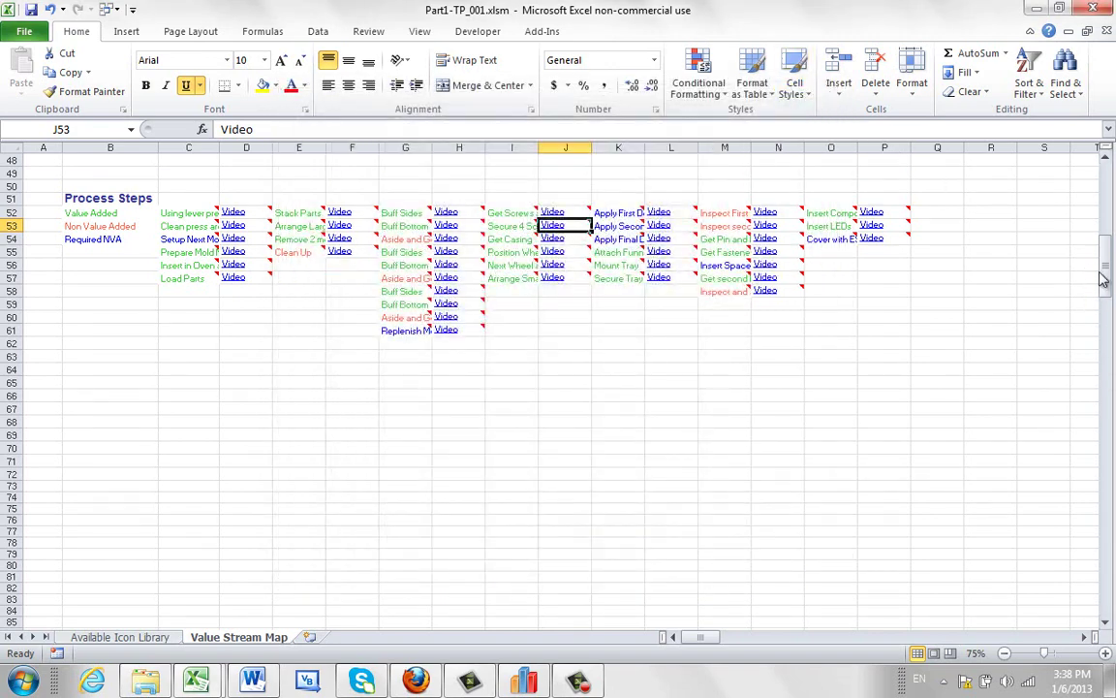
Review the task boxes in the map, and switch to the Balance chart to compare the Stack Parts and Buff Three Parts stations.
left_click_drag(1105, 260, 1110, 184)
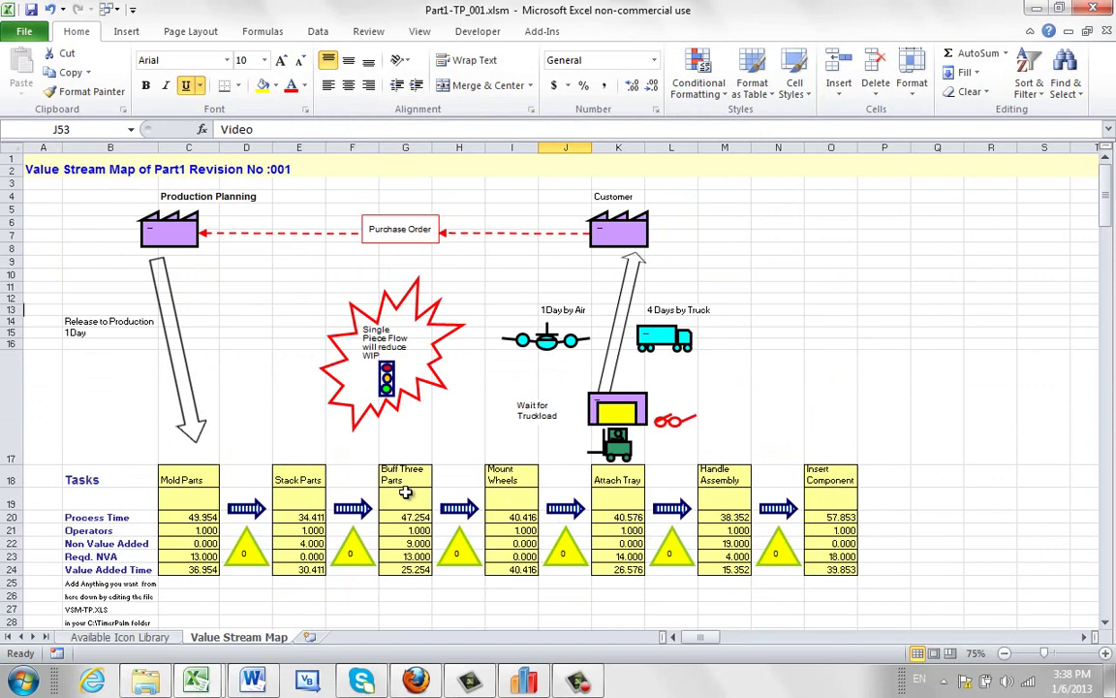
left_click(504, 683)
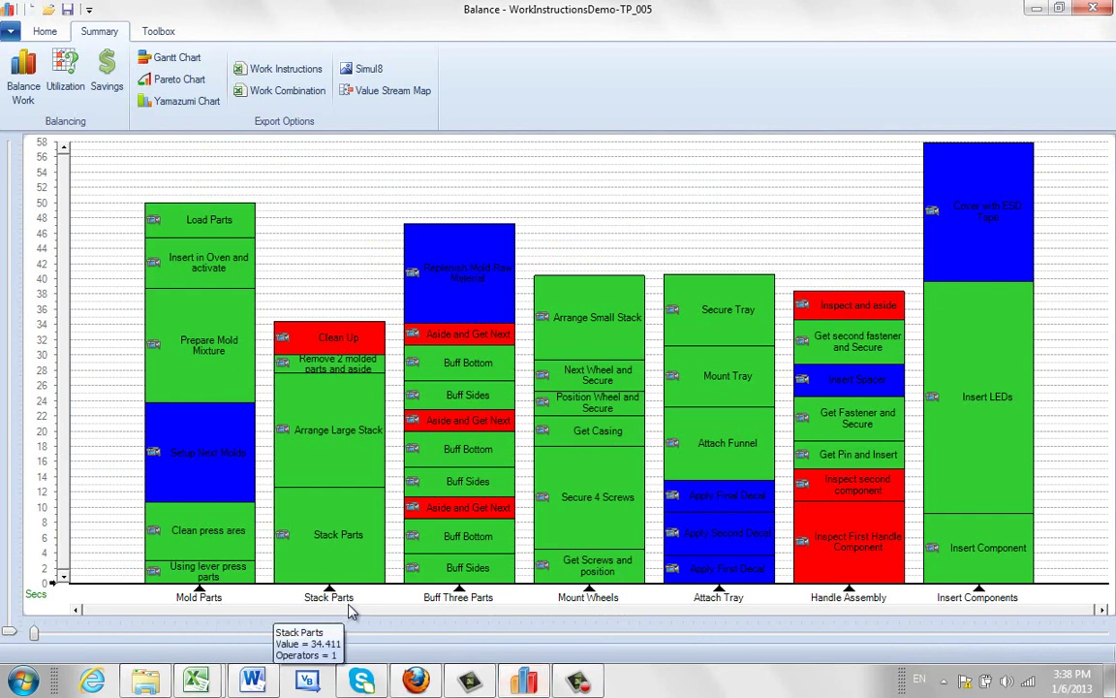
mouse_move(457, 604)
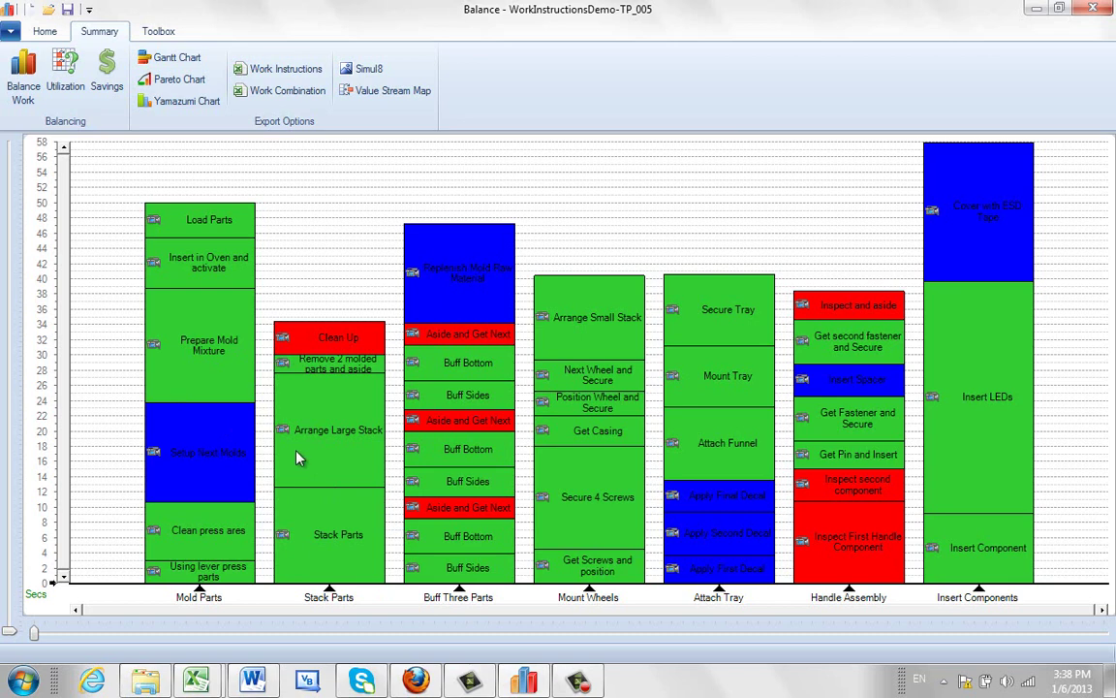
mouse_move(298, 459)
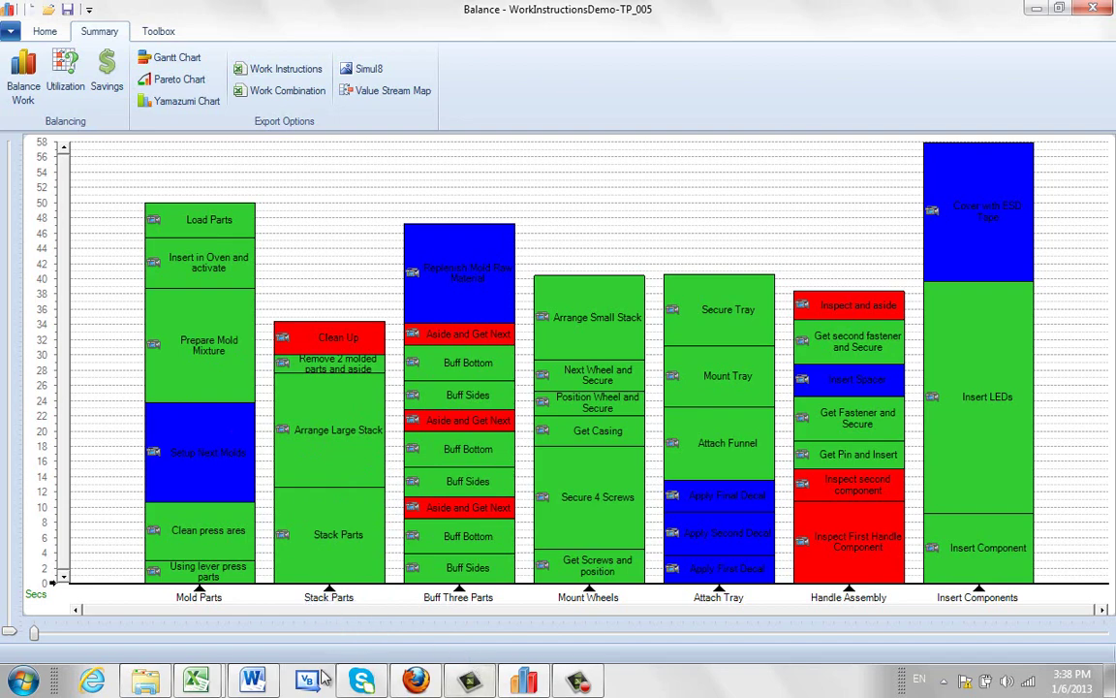
Switch back to Excel and inspect the process, non-value-added, required and value-added time cells for Mold Parts, Stack Parts and Buff Three Parts.
mouse_move(199, 678)
left_click(238, 629)
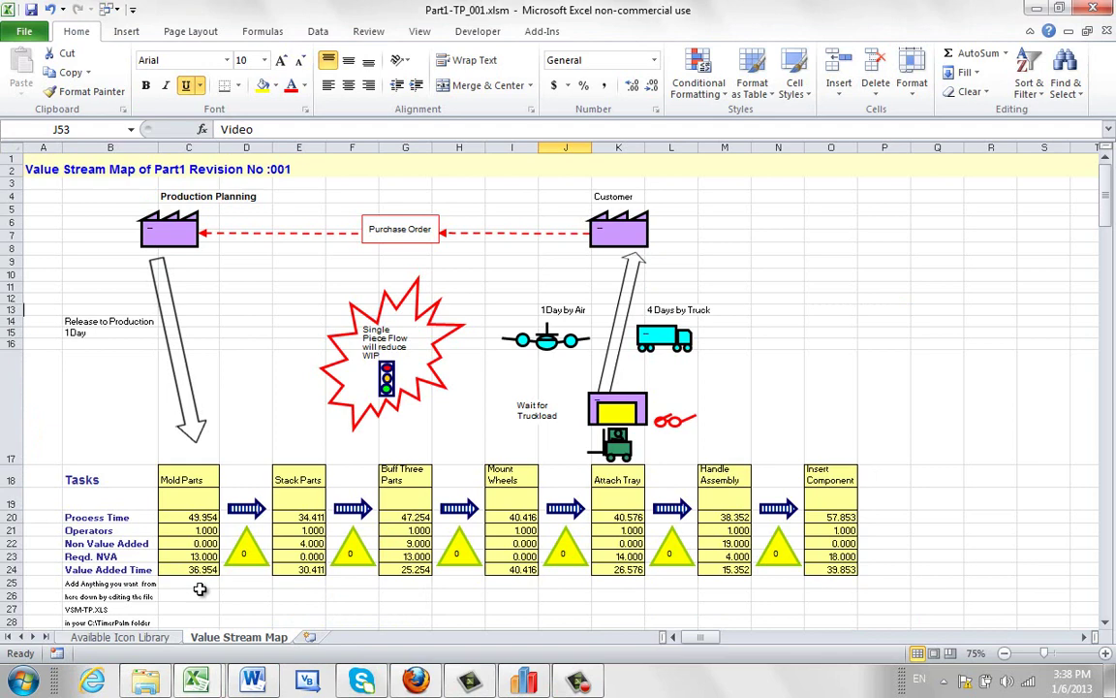
left_click(203, 557)
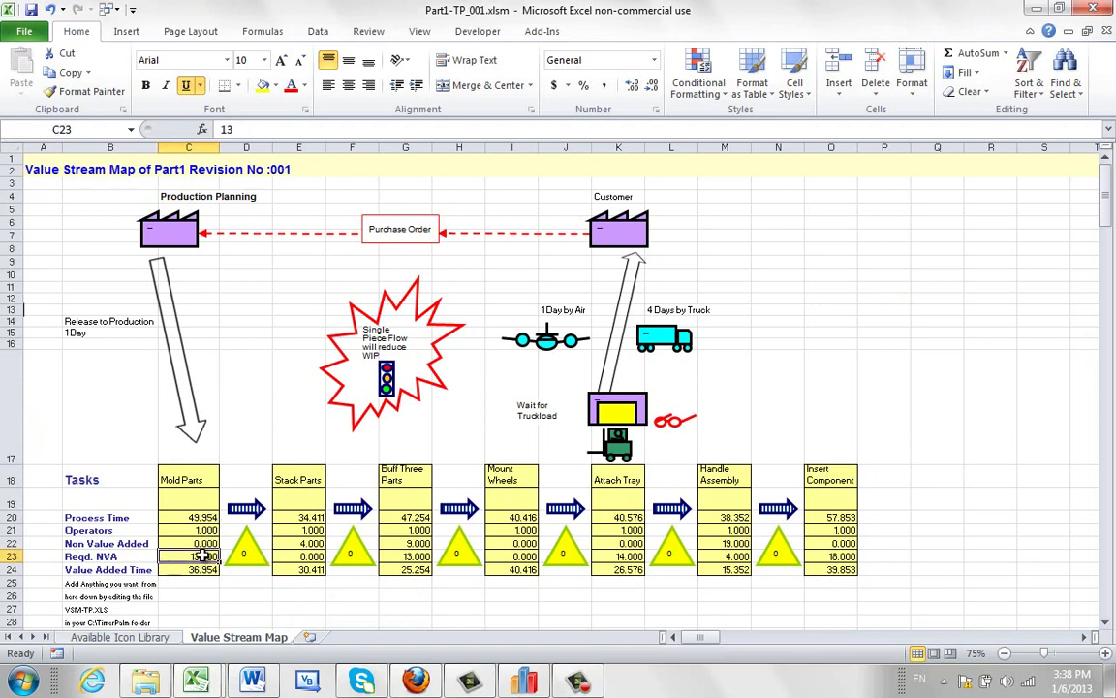
left_click(210, 571)
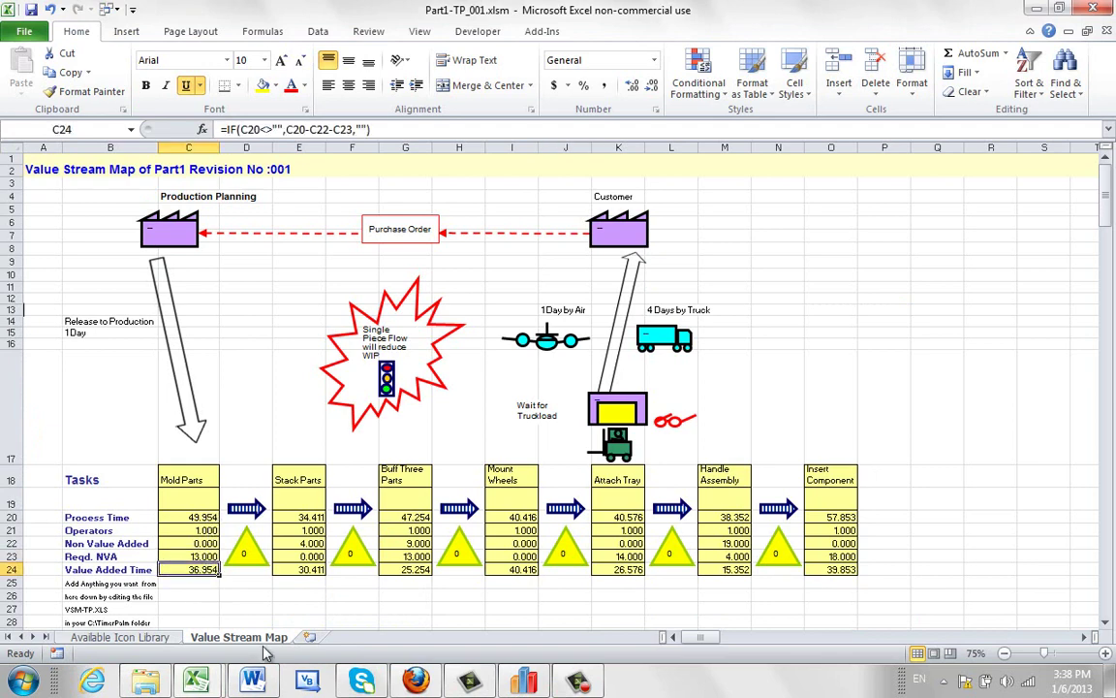
left_click(310, 517)
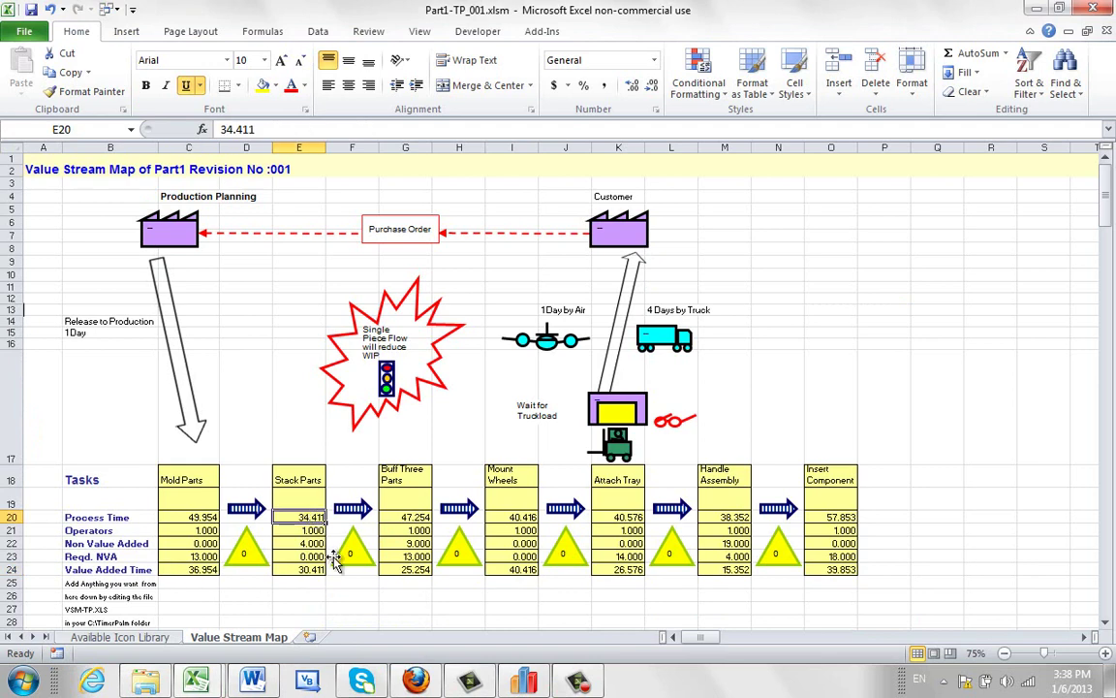
left_click(312, 542)
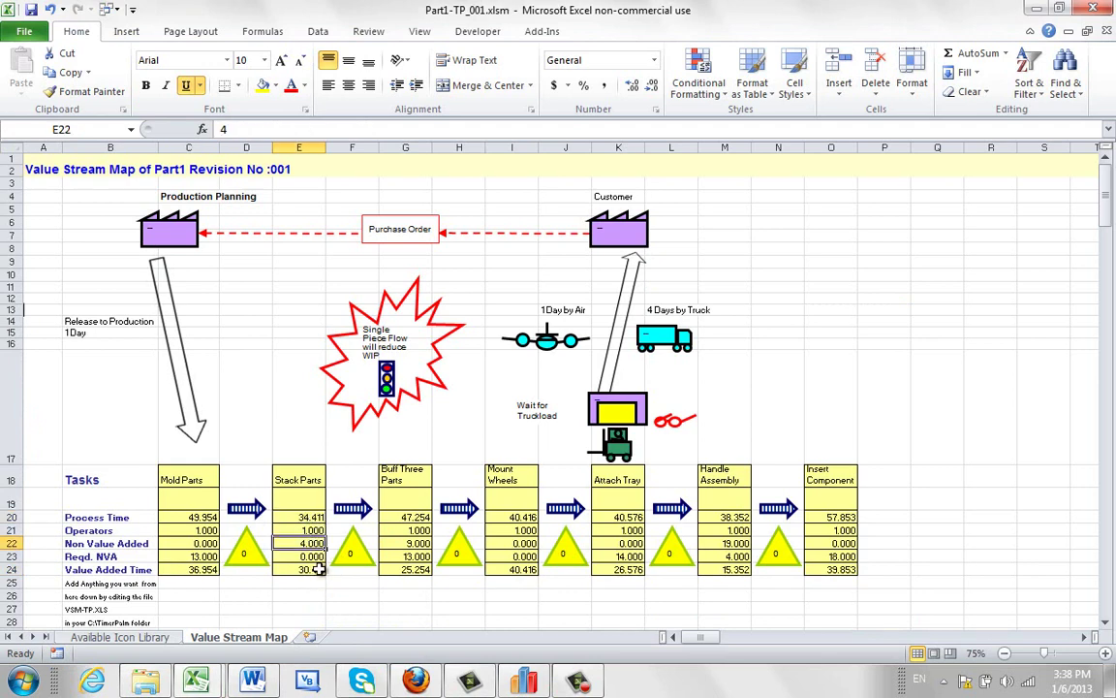
left_click(318, 570)
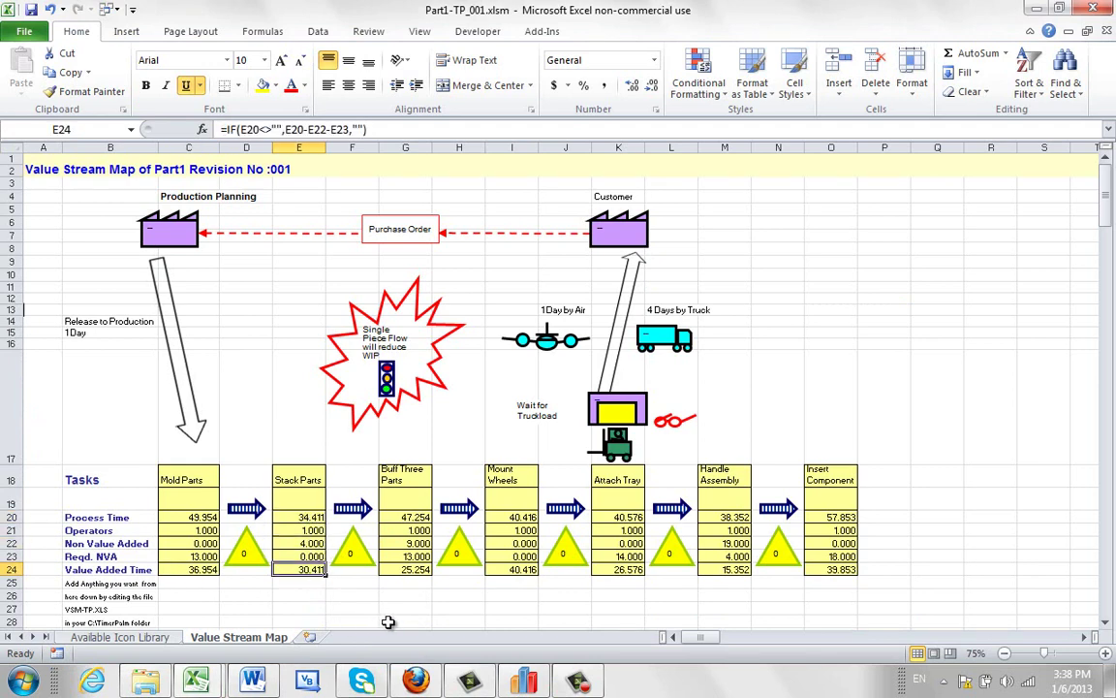
left_click(422, 519)
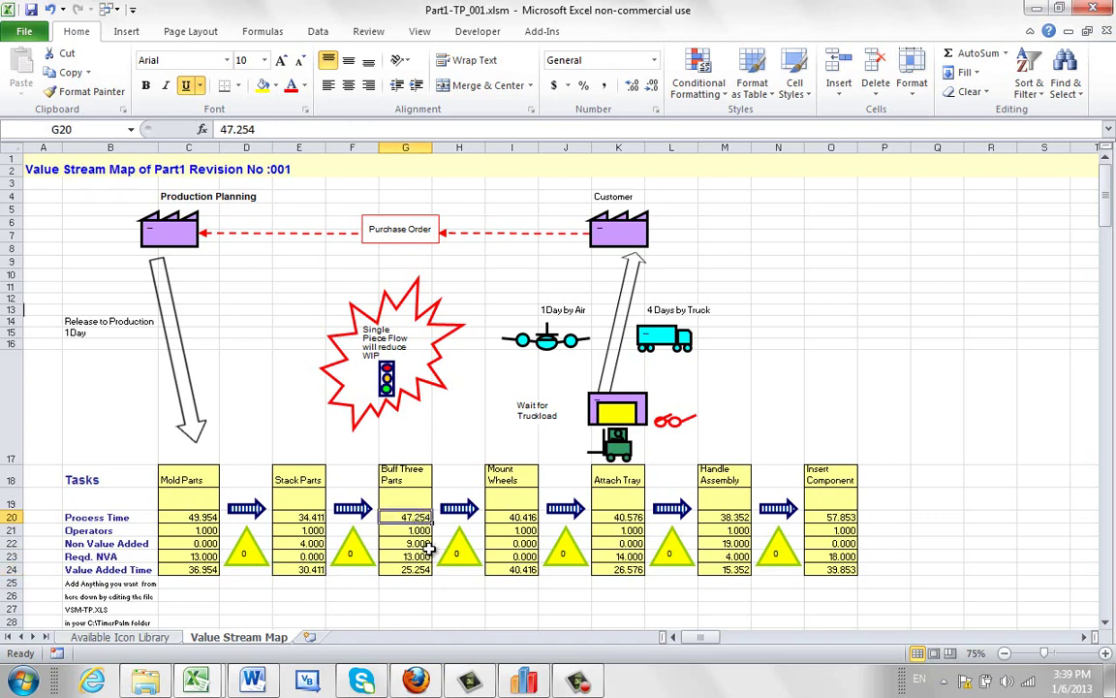
left_click(423, 545)
left_click(423, 557)
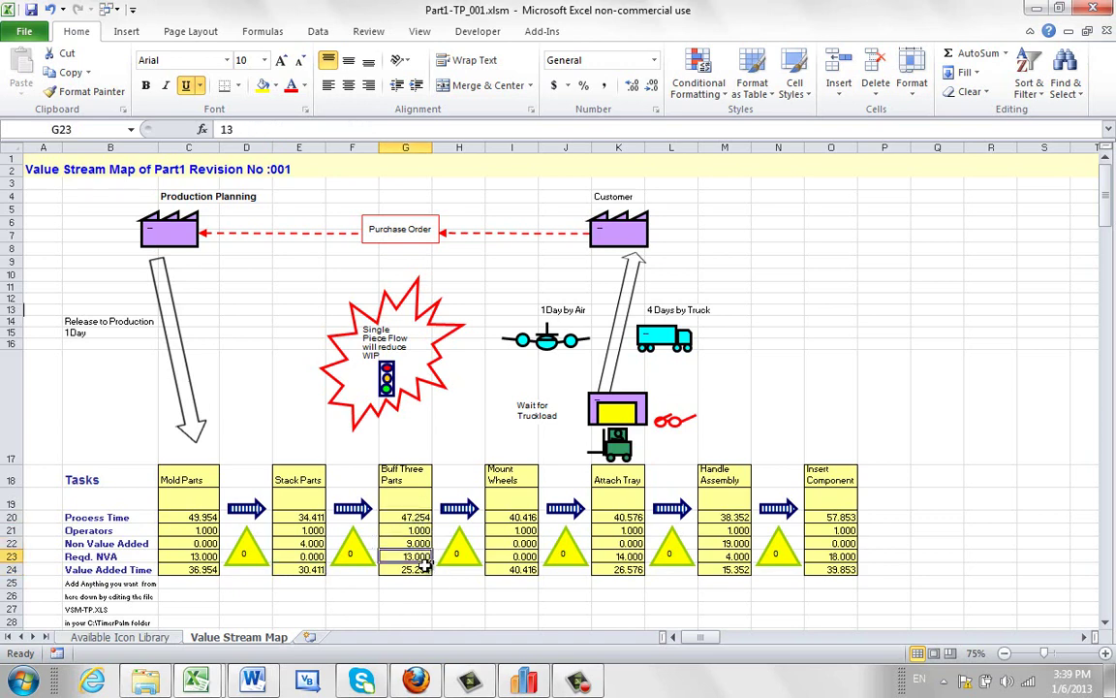
left_click(422, 570)
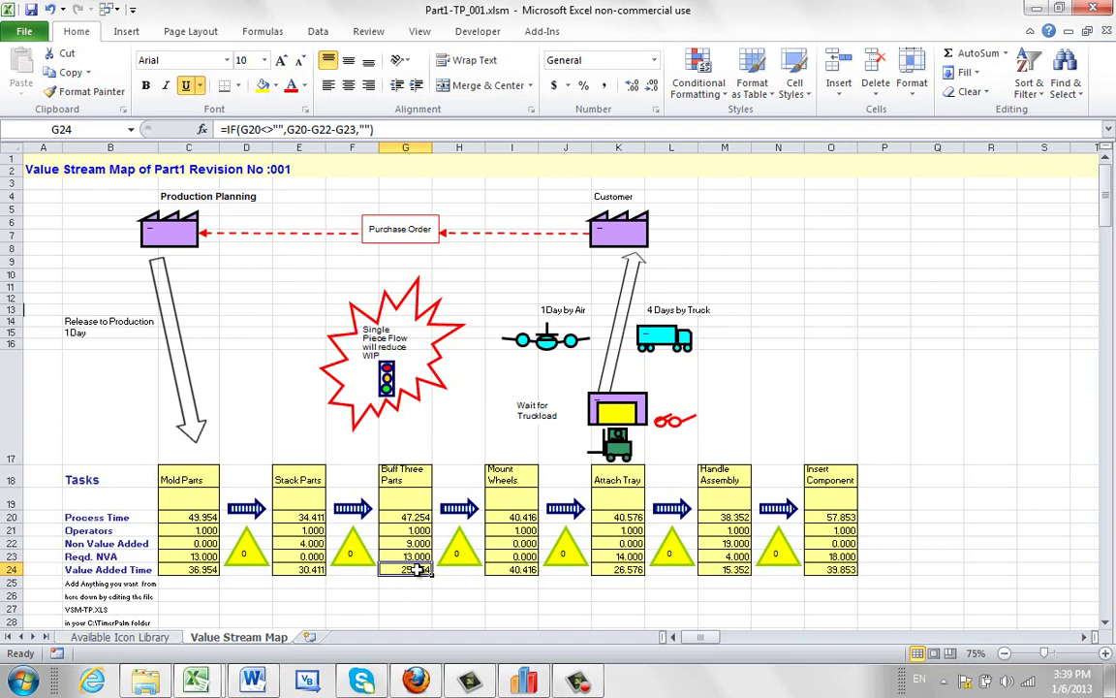
Select the inventory triangle after Mold Parts, and select the customizable rows 25 to 50 above Process Steps.
left_click(248, 554)
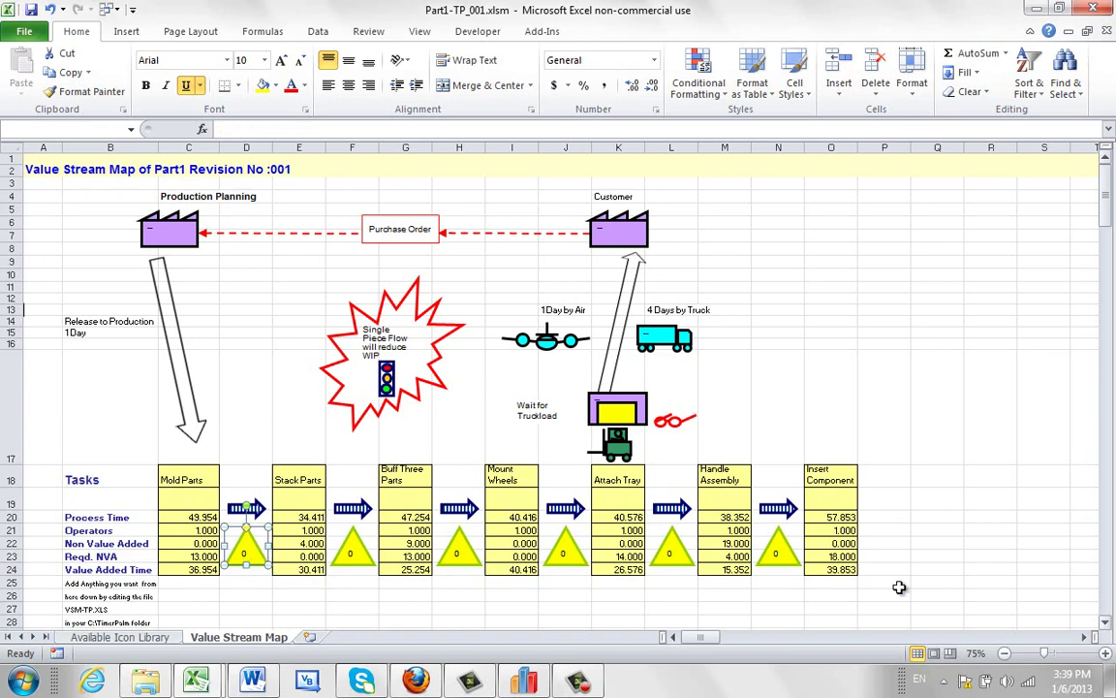
scroll(387, 388, "down", 7)
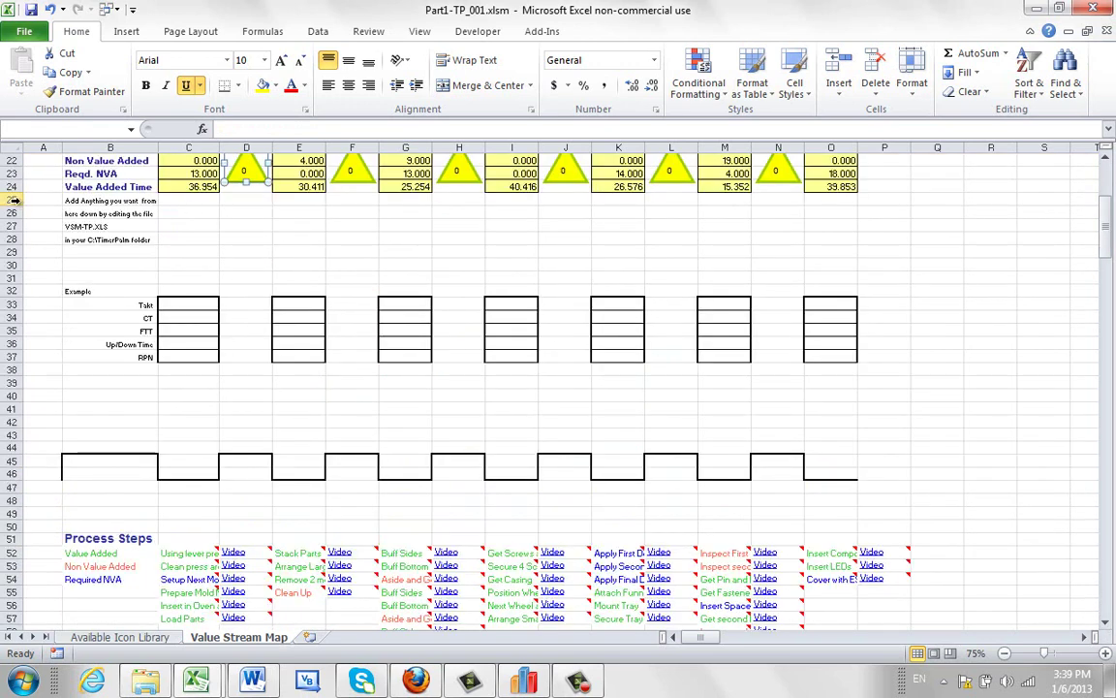
left_click_drag(15, 199, 15, 527)
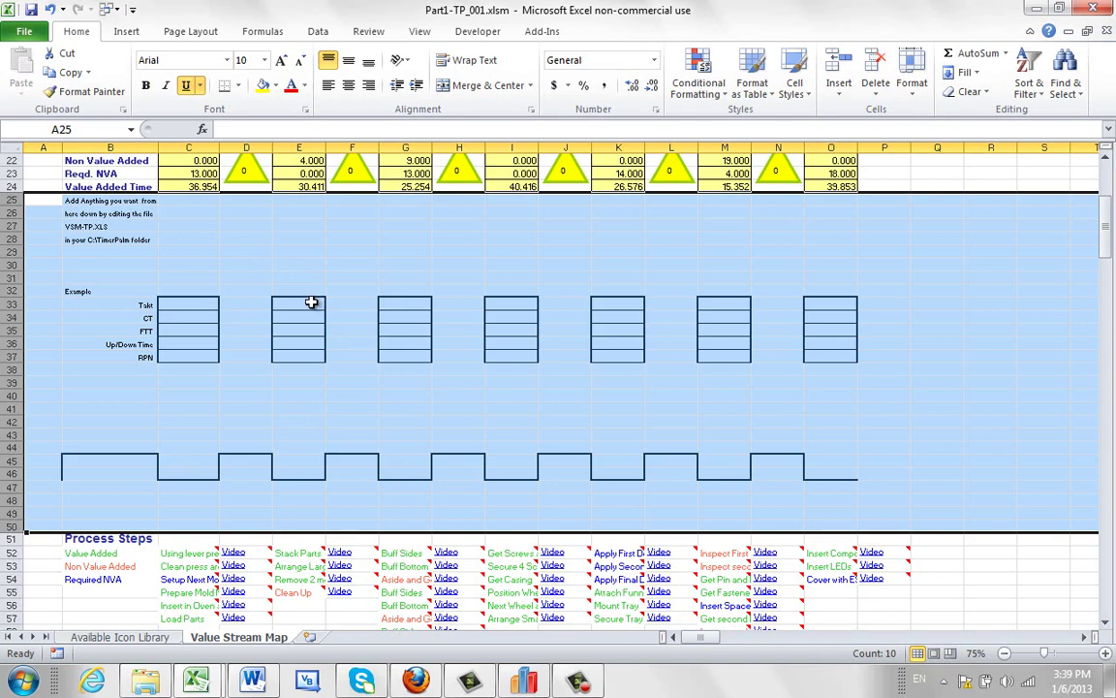
Examine the symbols on the Available Icon Library sheet, and return to the task table on the Value Stream Map sheet.
left_click(150, 641)
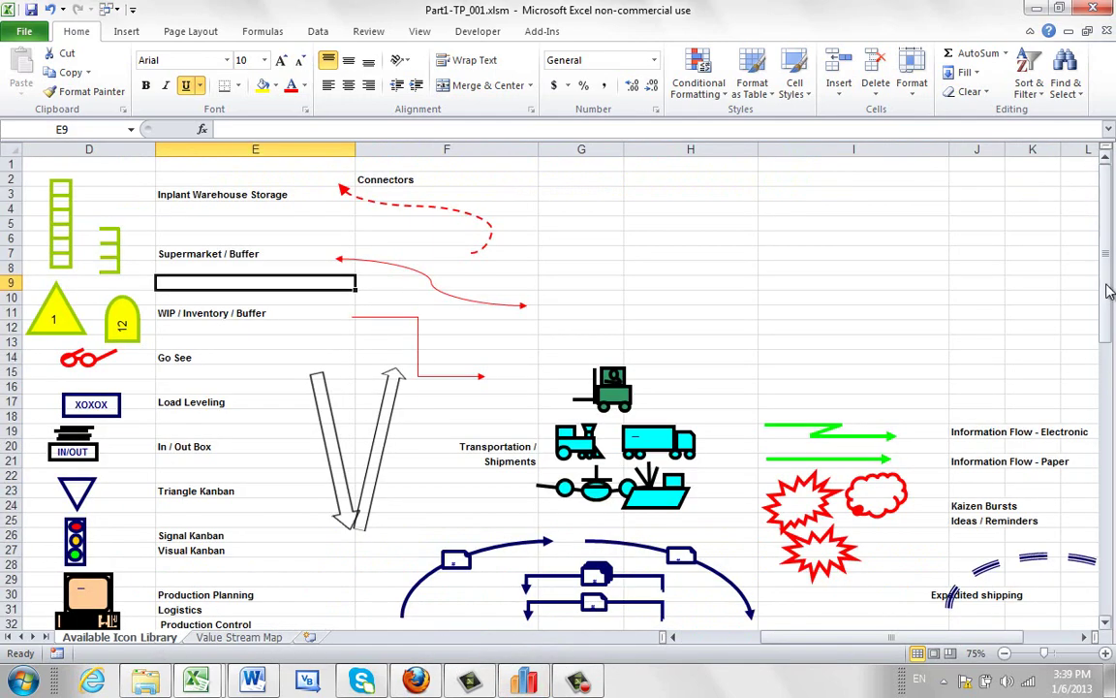
left_click_drag(1109, 290, 1111, 160)
left_click(215, 639)
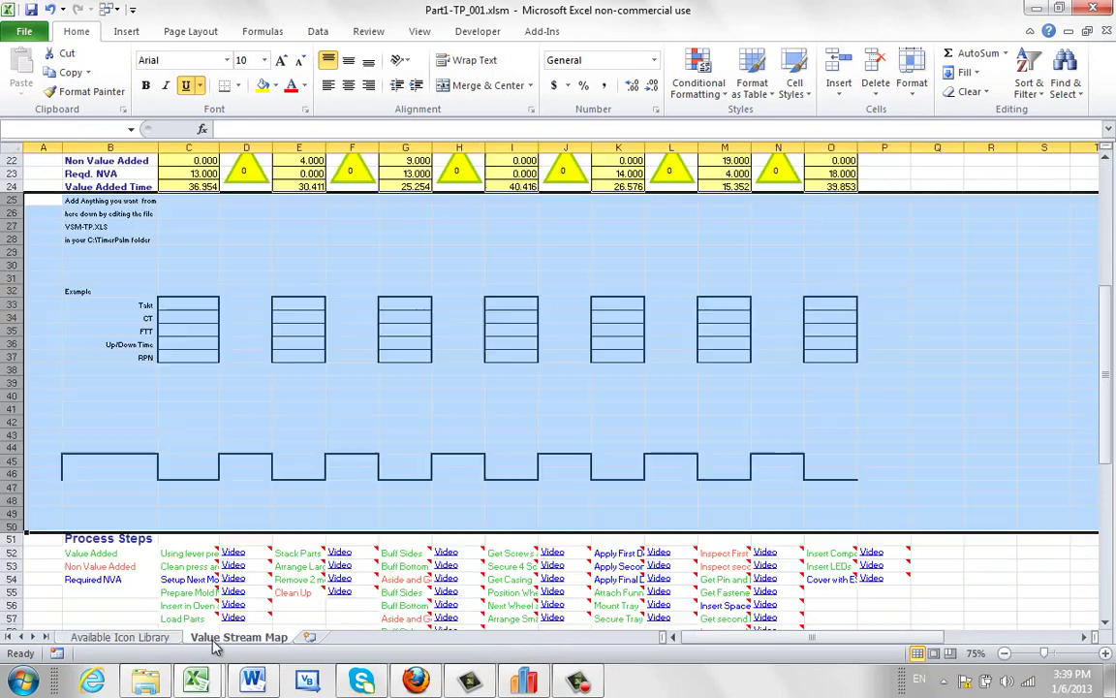
left_click_drag(1105, 248, 1000, 184)
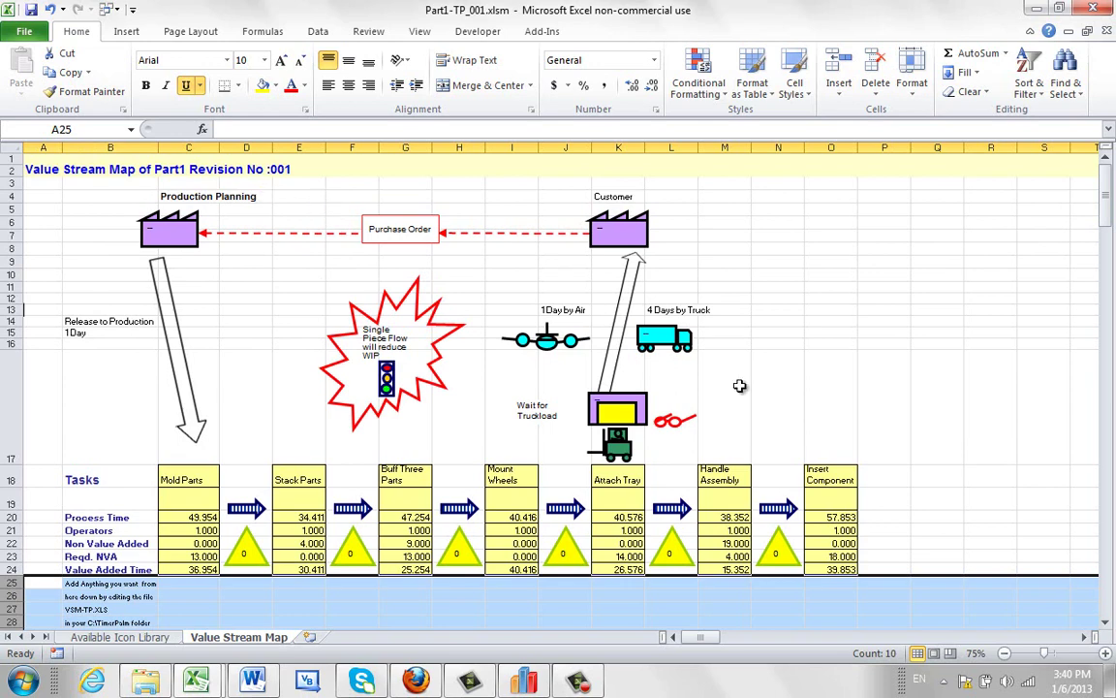
left_click(1110, 623)
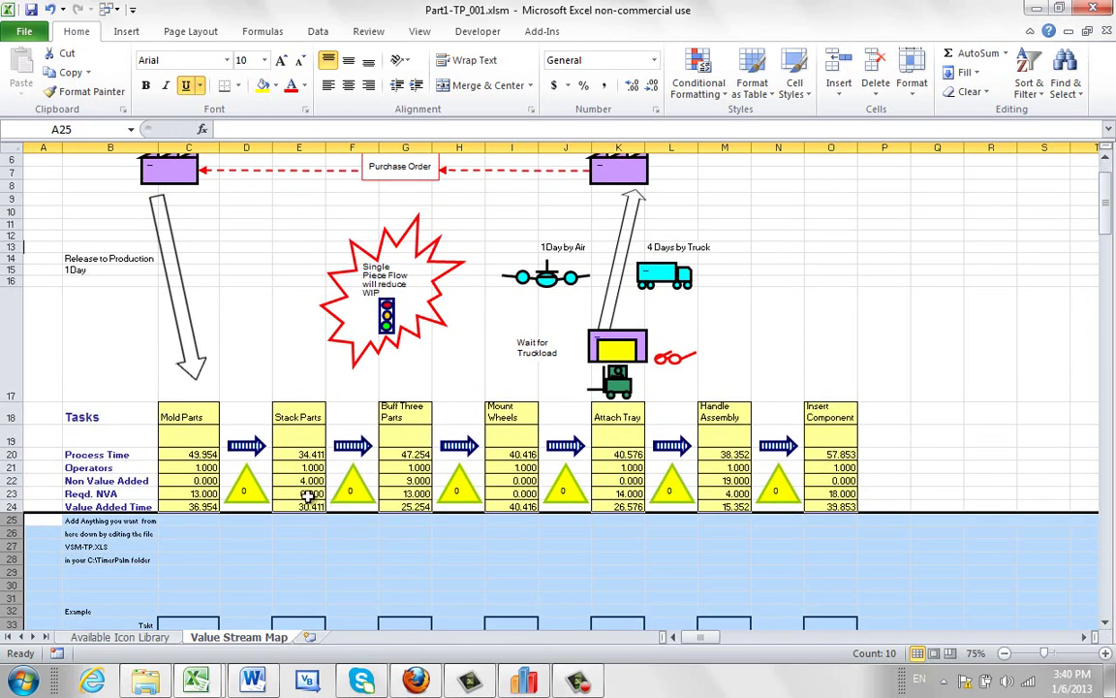
Inspect the value added time of Mold Parts and the process times of Mold Parts and Stack Parts in the map.
left_click(194, 507)
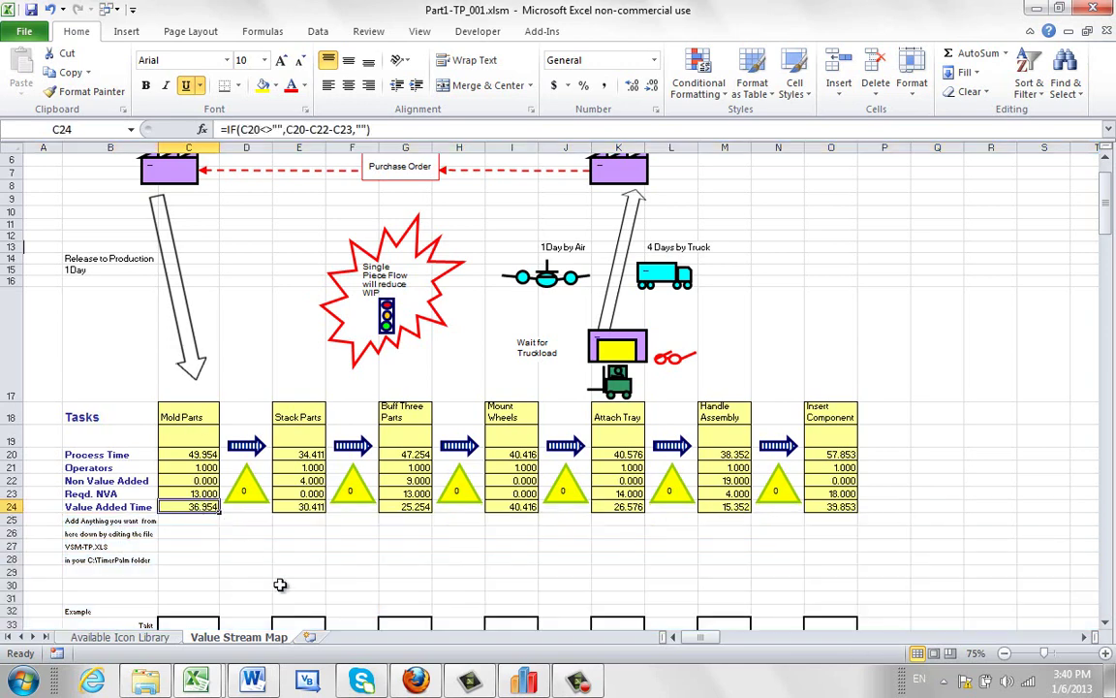
left_click(198, 454)
left_click(301, 454)
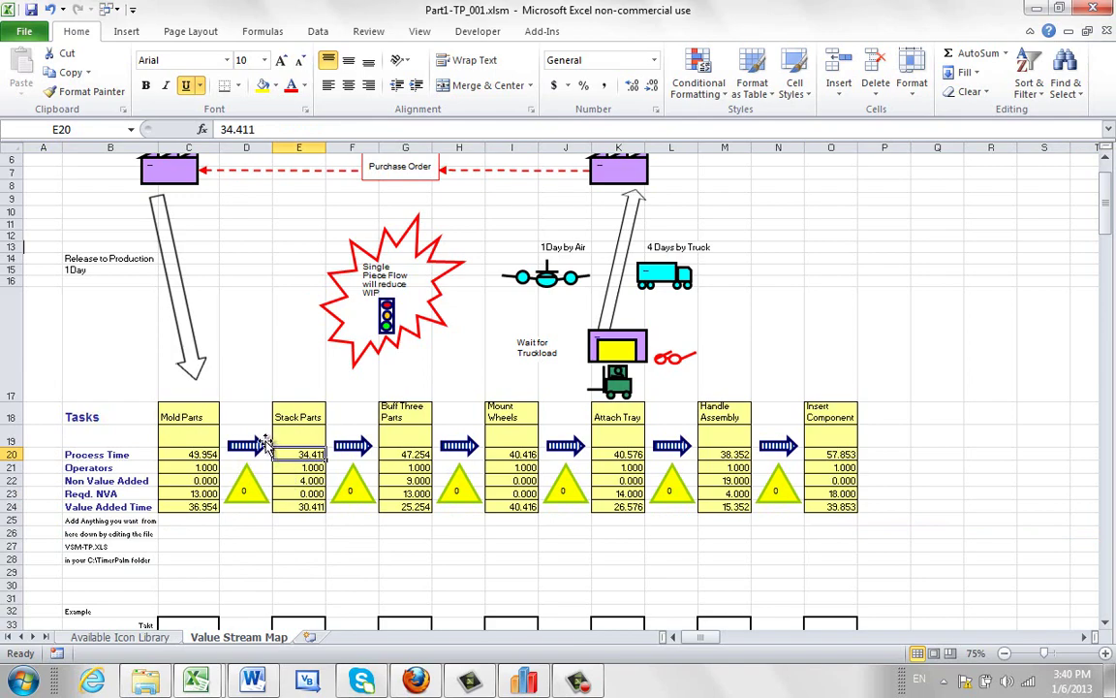
left_click_drag(1107, 228, 1106, 184)
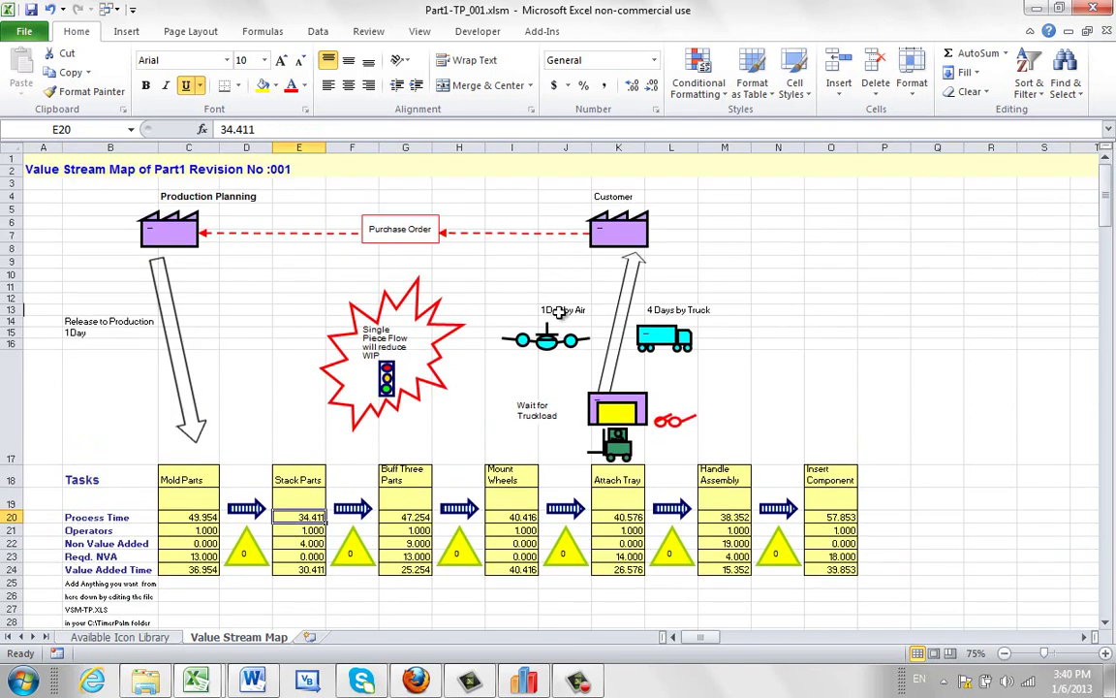
Close the Part1-TP_001 workbook, and in Balance move the Load Parts task from Mold Parts to the base of the Stack Parts station.
left_click(41, 37)
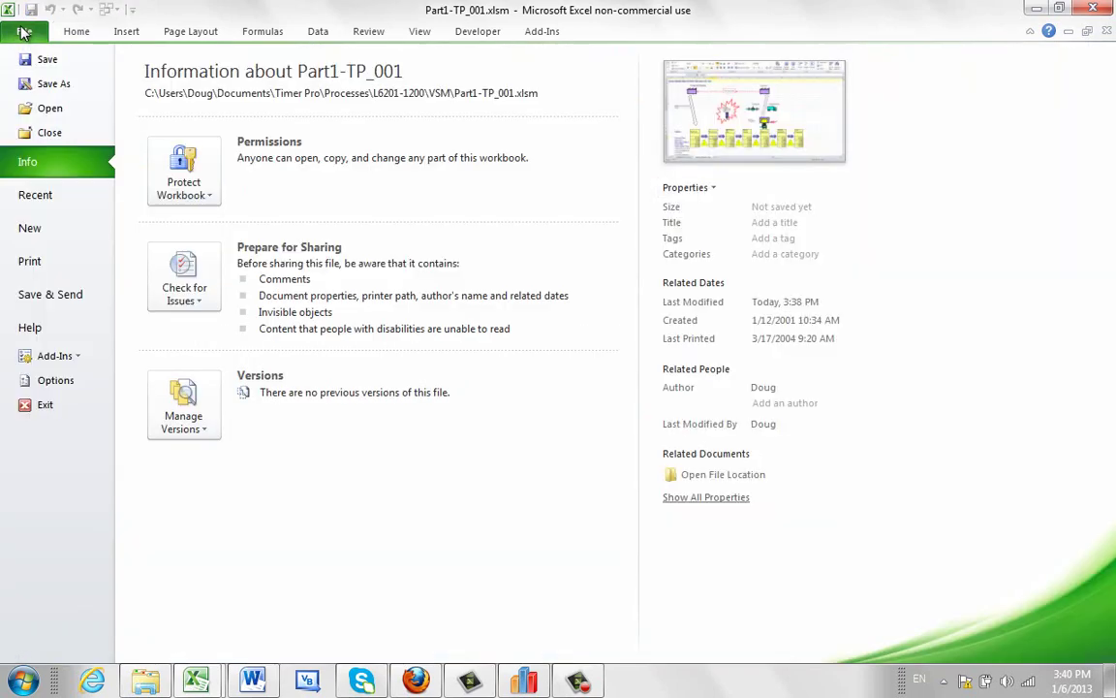
left_click(43, 135)
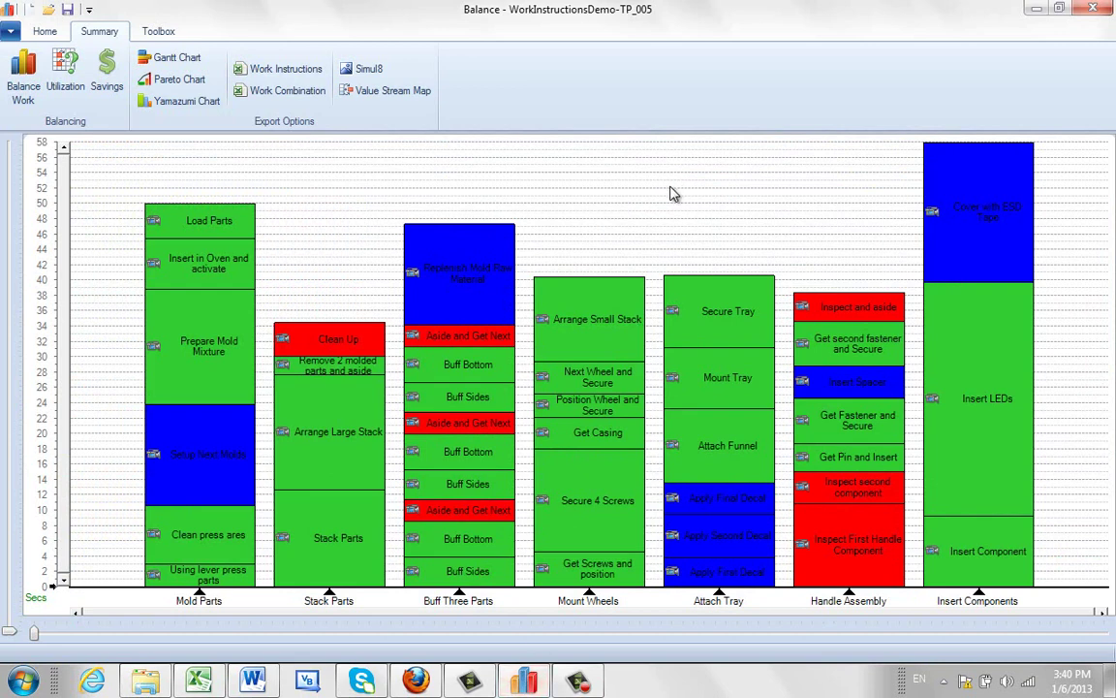
left_click(210, 222)
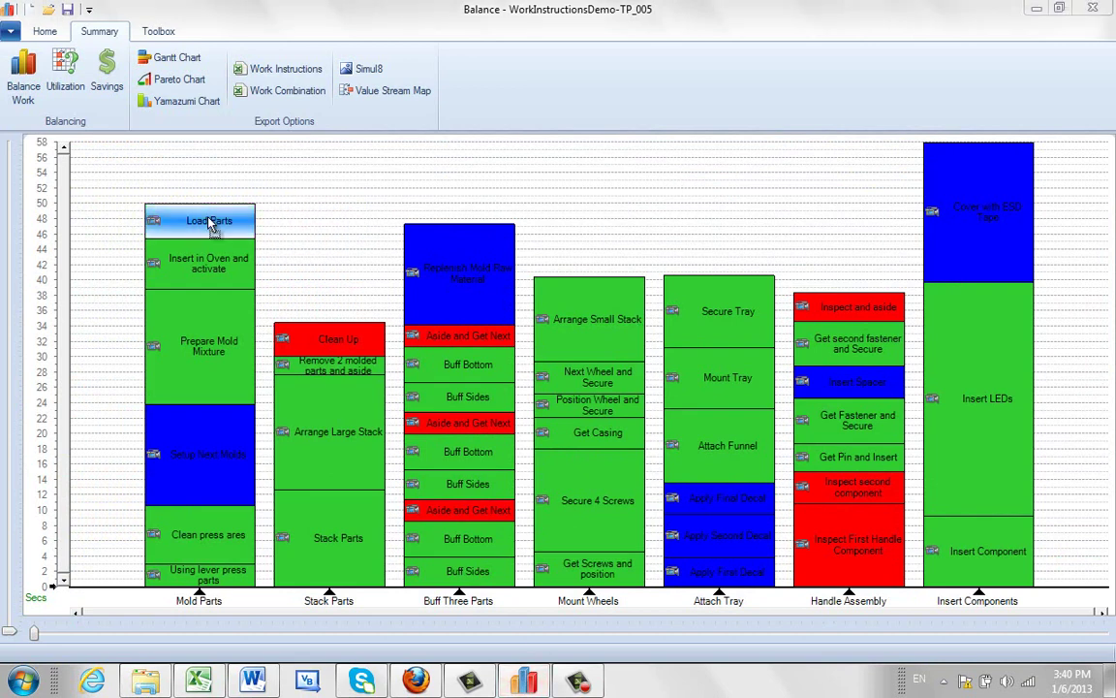
left_click(344, 577)
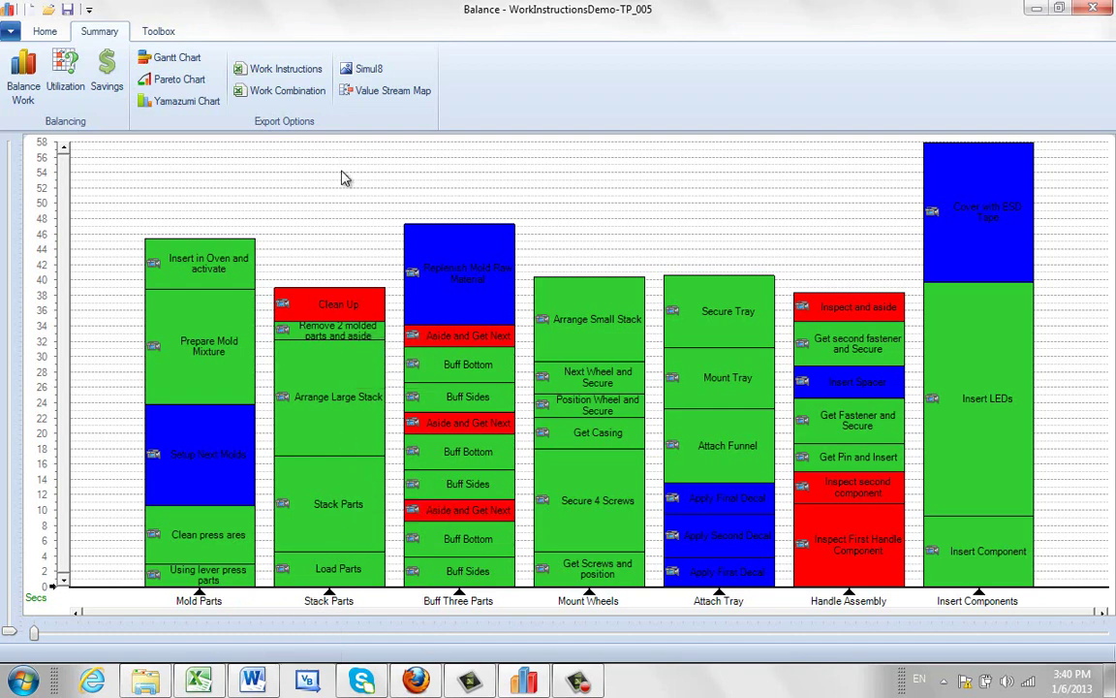
Export the rebalanced line to a value stream map, using Part1-TP_001.xlsm in the VSM folder as the Excel file.
left_click(392, 92)
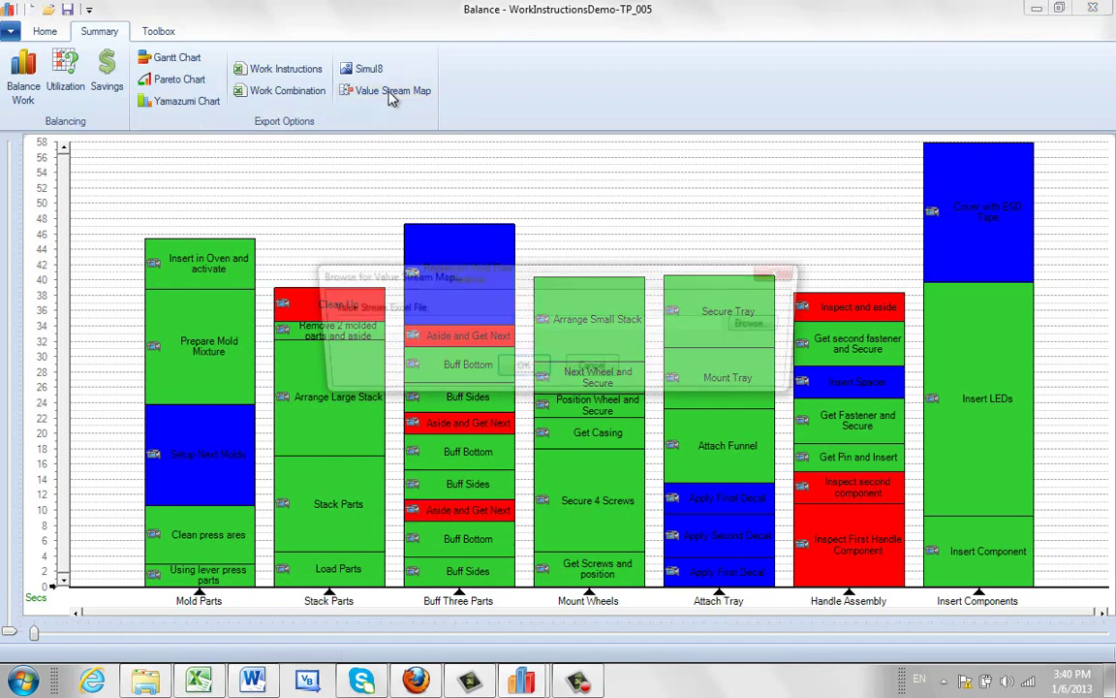
left_click(759, 326)
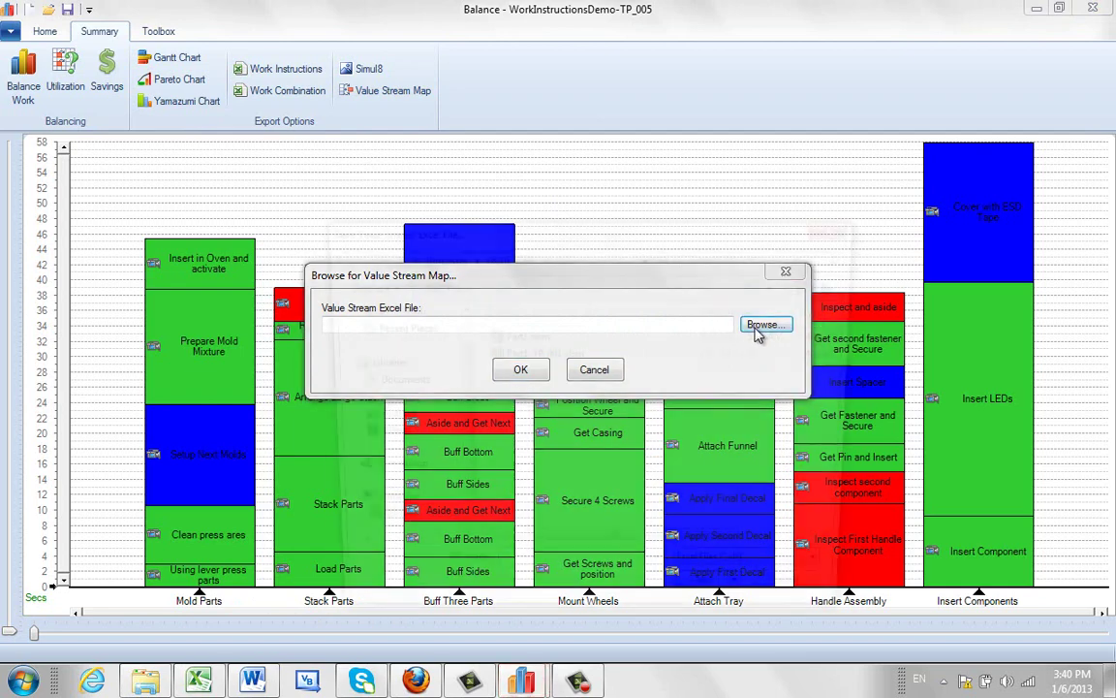
left_click(533, 355)
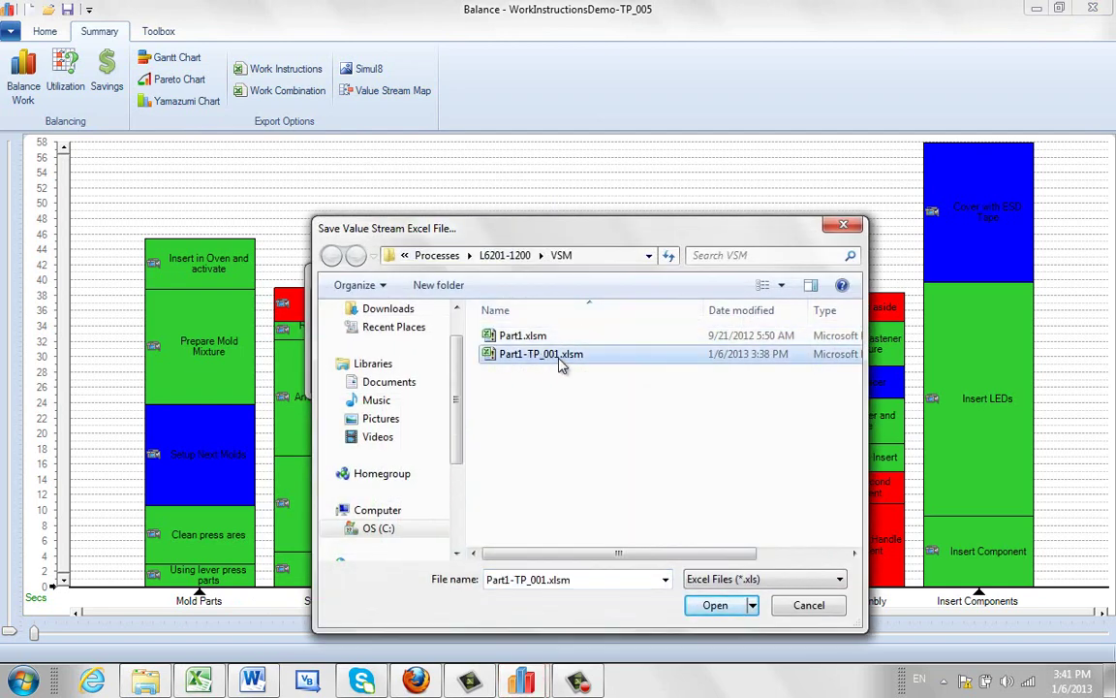
left_click(716, 607)
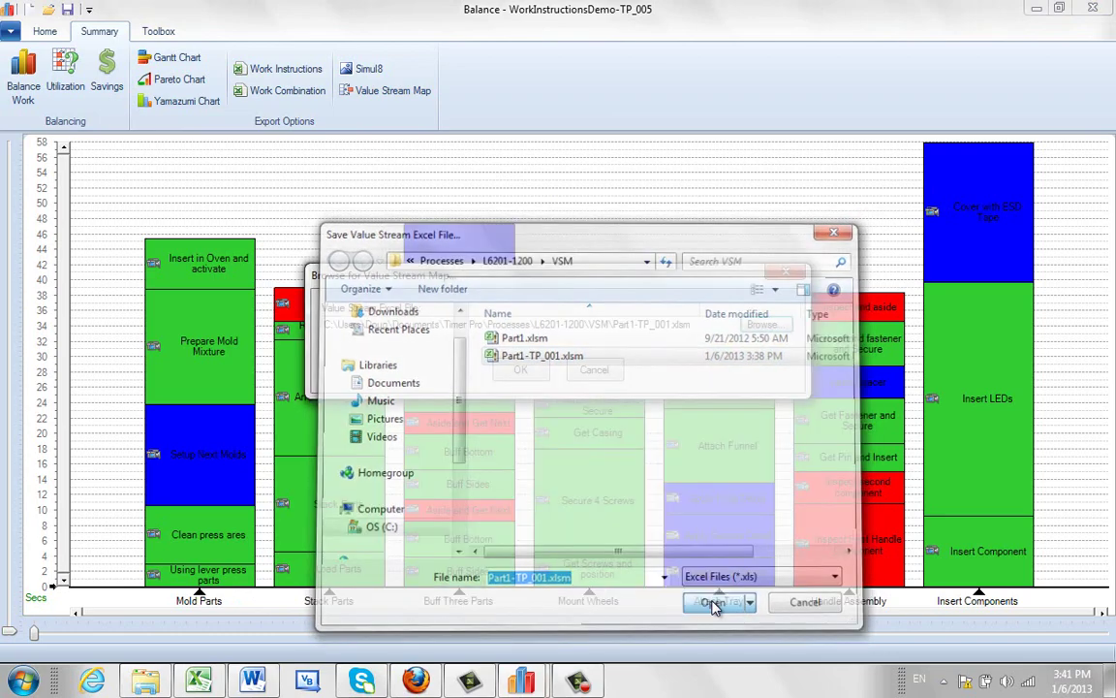
left_click(520, 371)
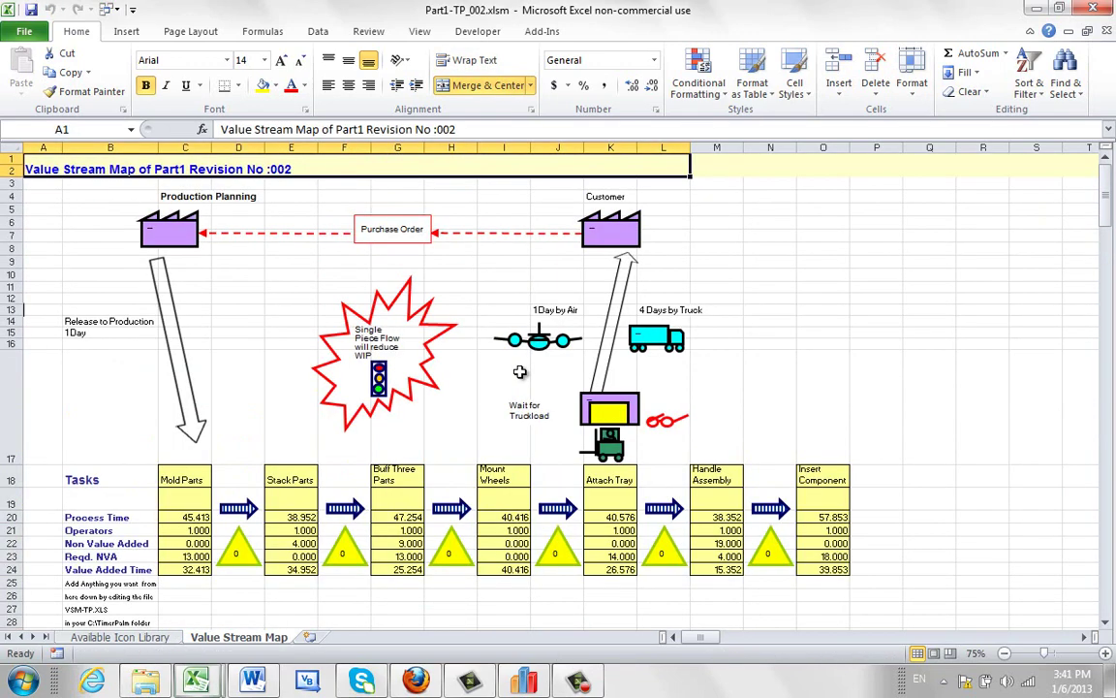
Compare the Mold Parts and Stack Parts process times in the new map with the stations in Balance, and return to Excel.
left_click(198, 519)
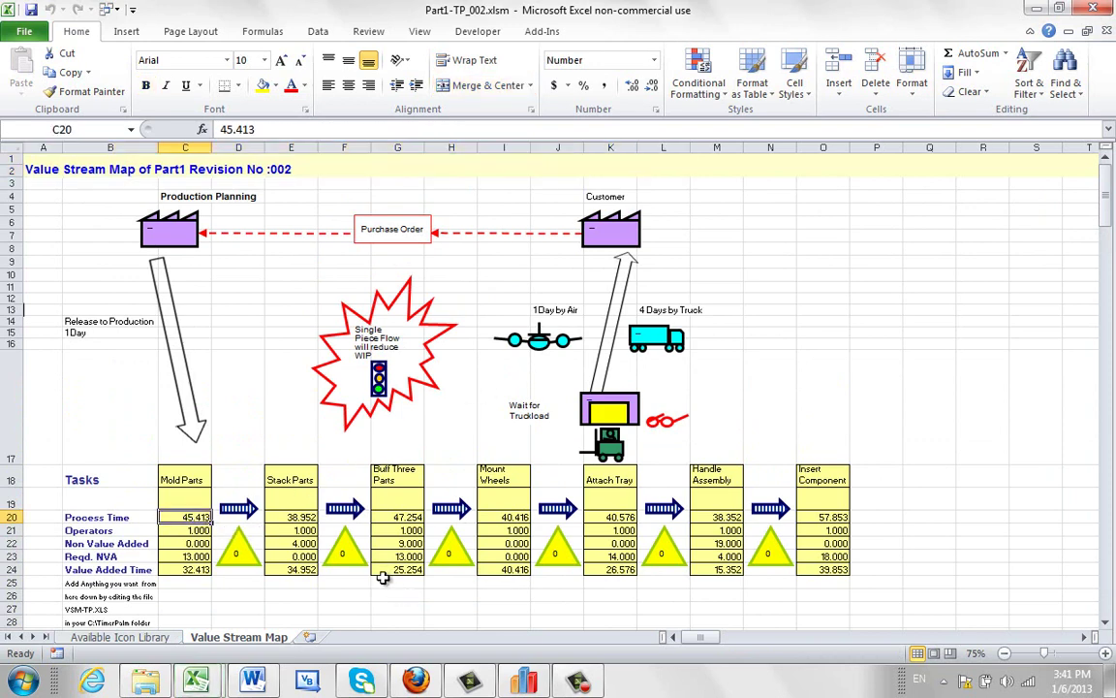
left_click(304, 519)
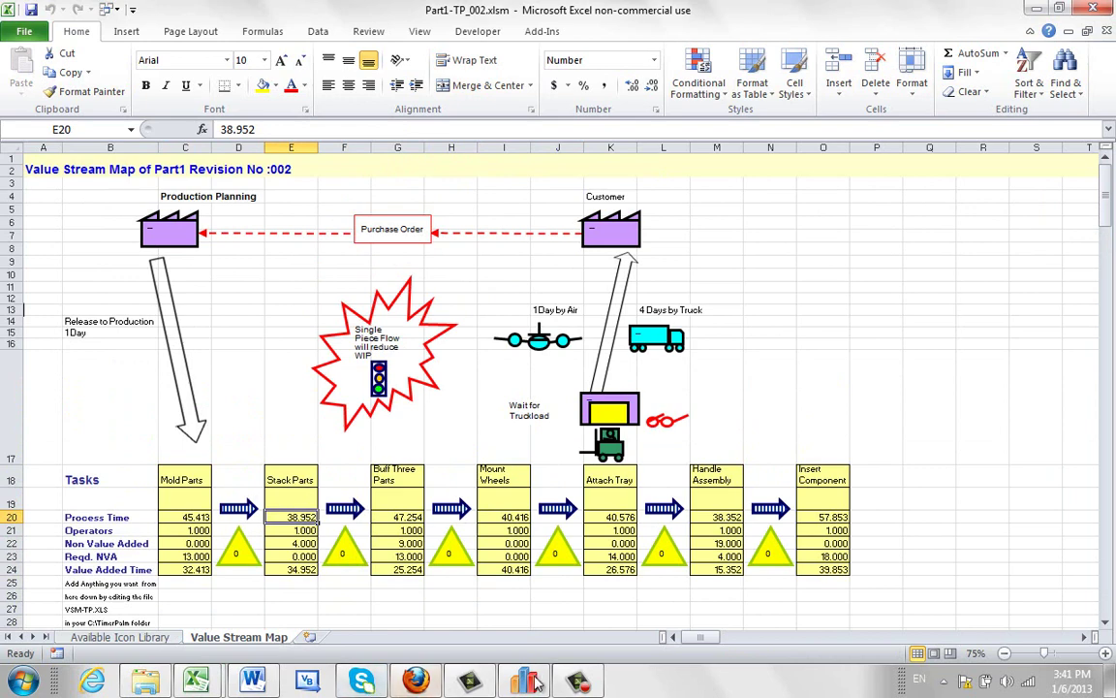
key("alt+Tab")
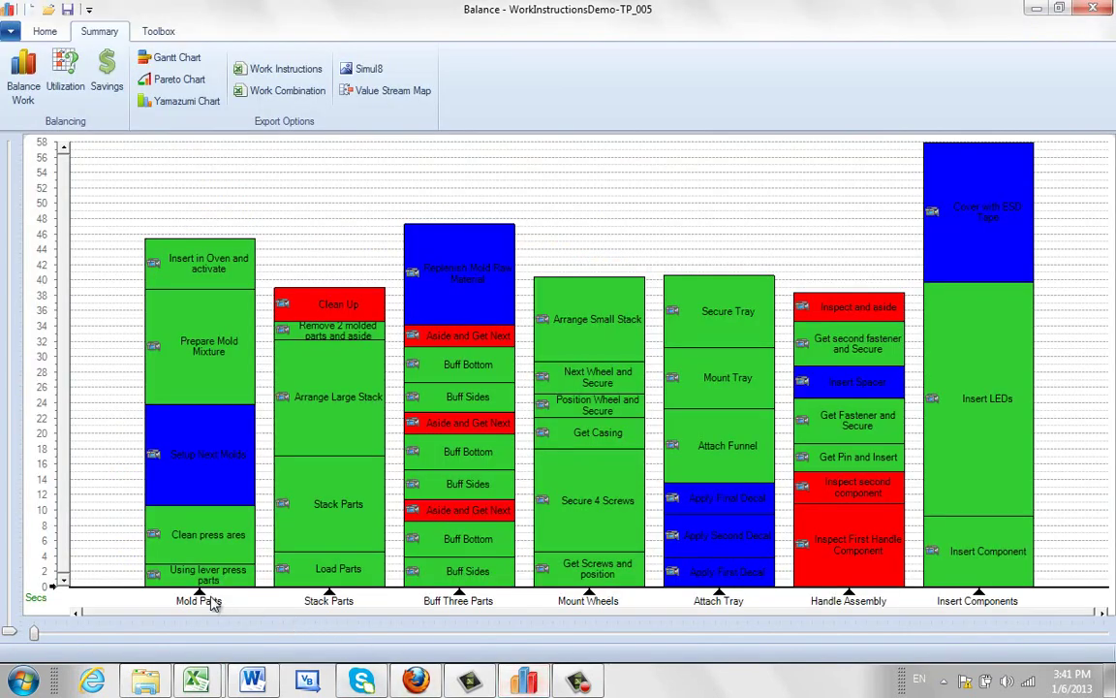
mouse_move(215, 605)
mouse_move(327, 607)
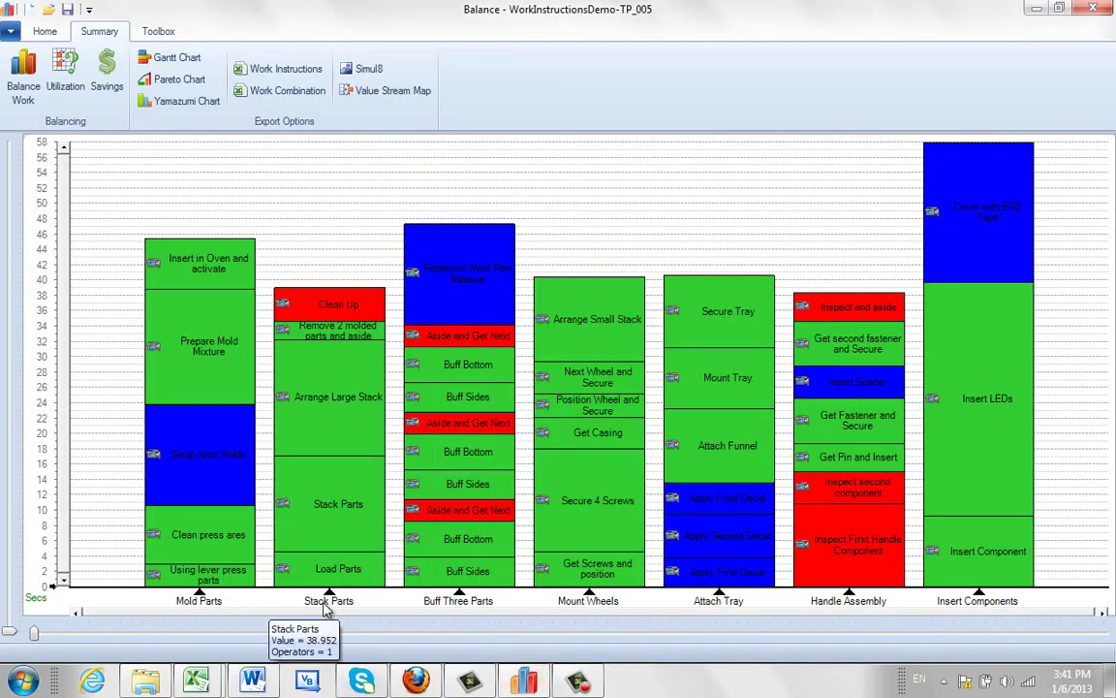
left_click(1035, 12)
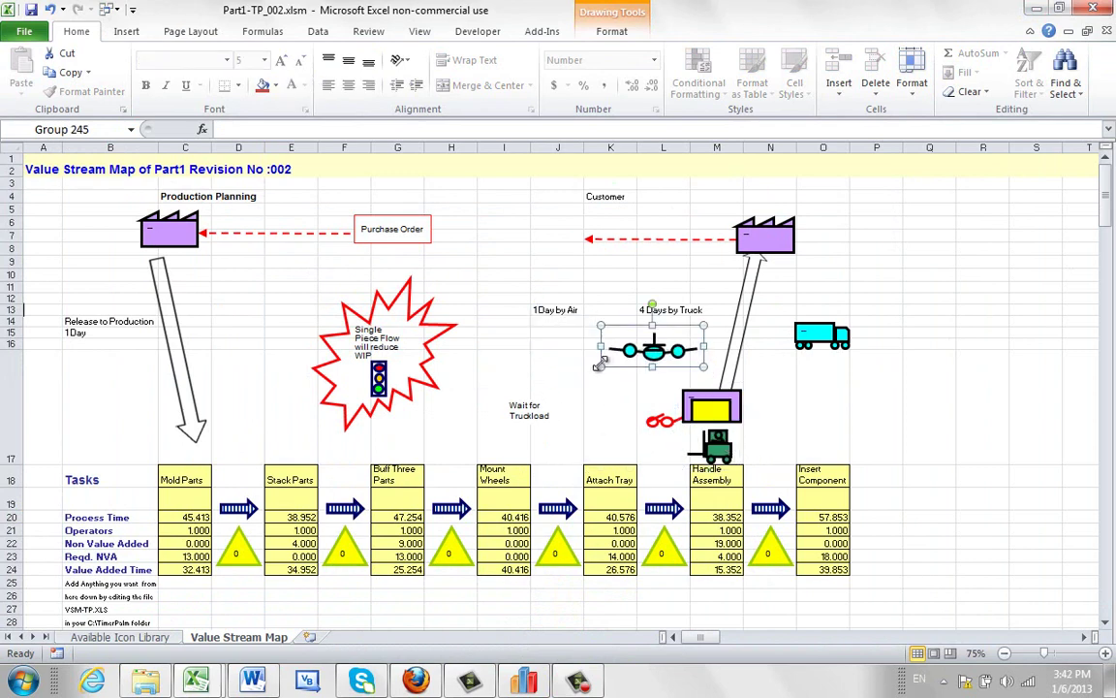
Copy the traffic light icon beside Signal Kanban on the Available Icon Library sheet and paste it at cell E16 of the Value Stream Map sheet.
left_click(103, 638)
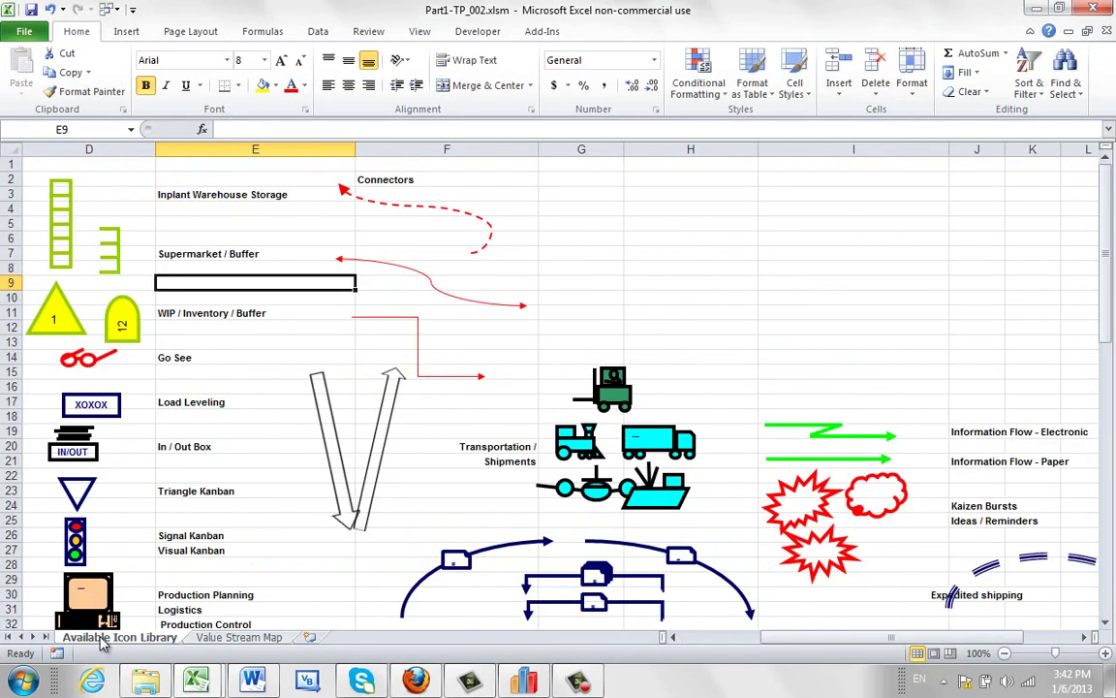
left_click(75, 541)
right_click(76, 543)
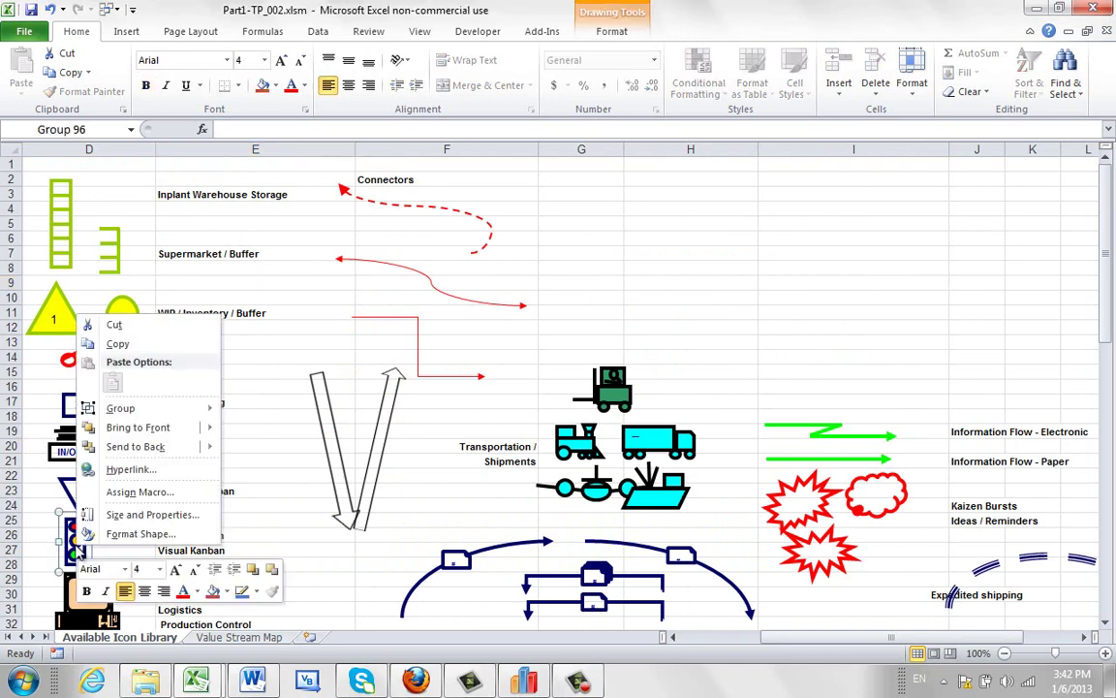
left_click(114, 344)
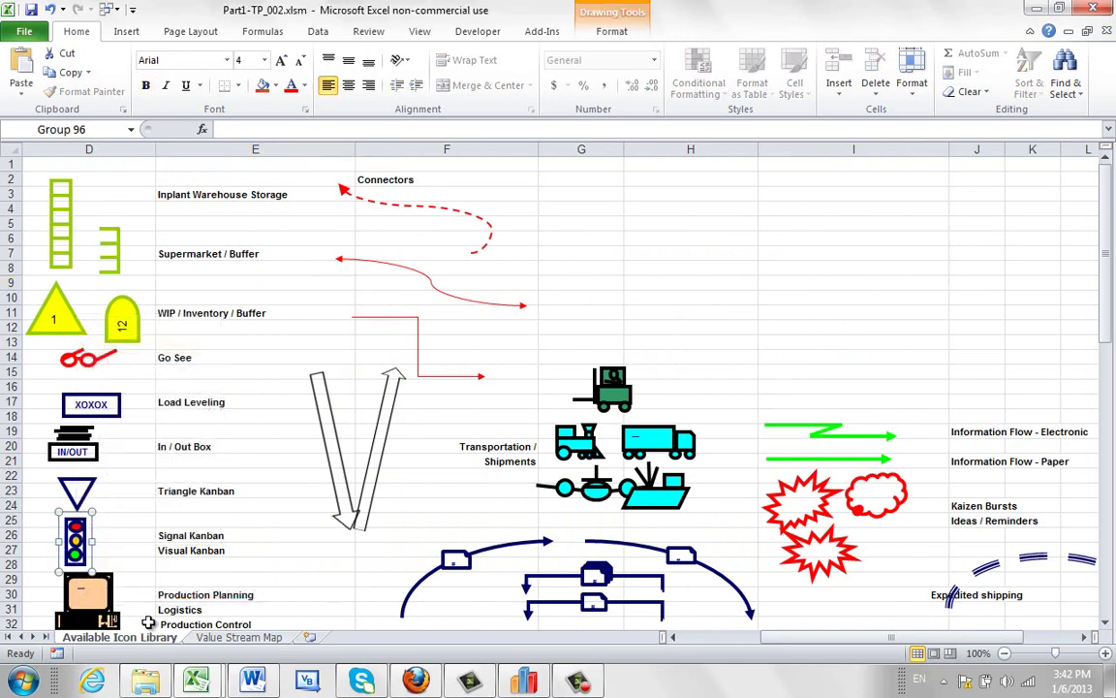
left_click(206, 637)
left_click(275, 343)
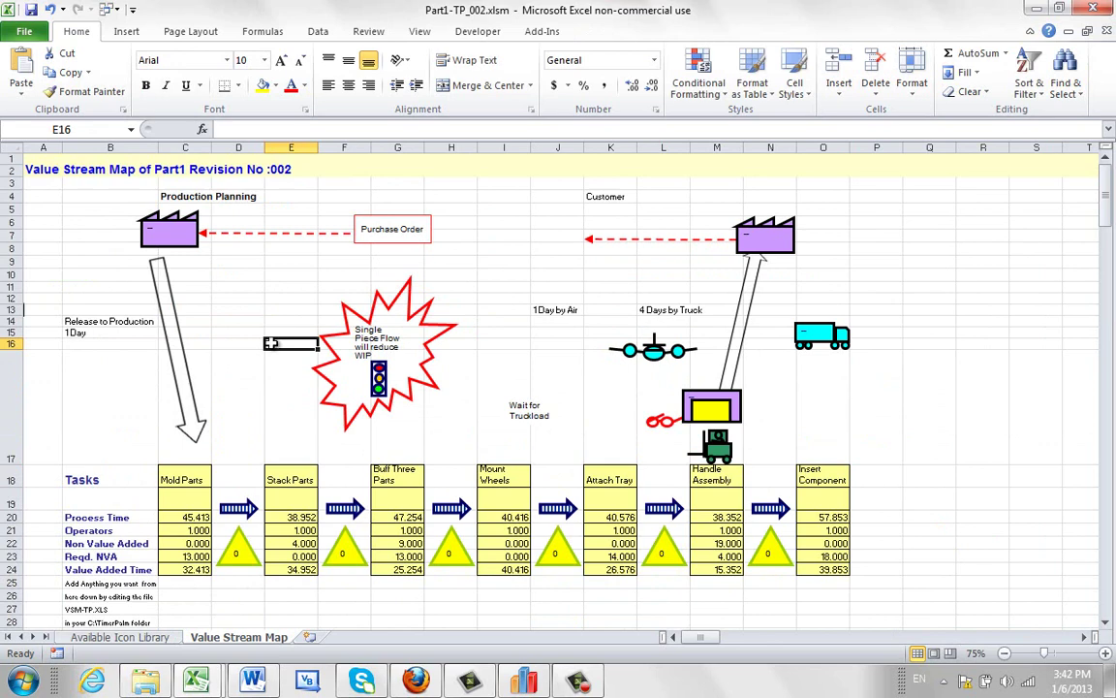
right_click(279, 345)
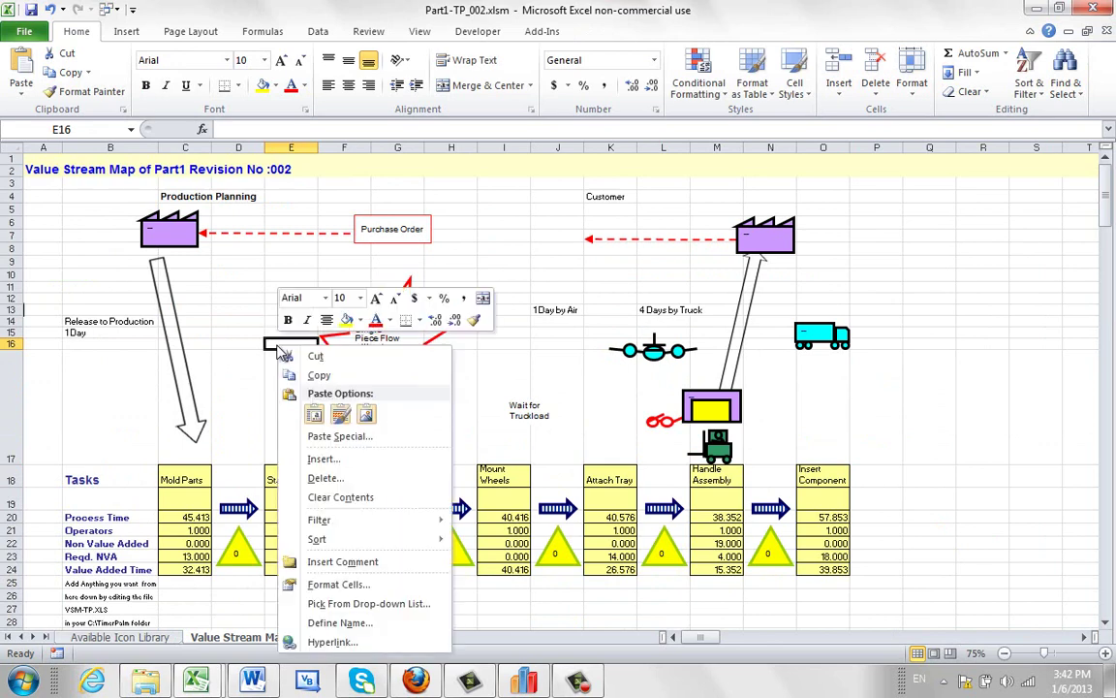
left_click(313, 413)
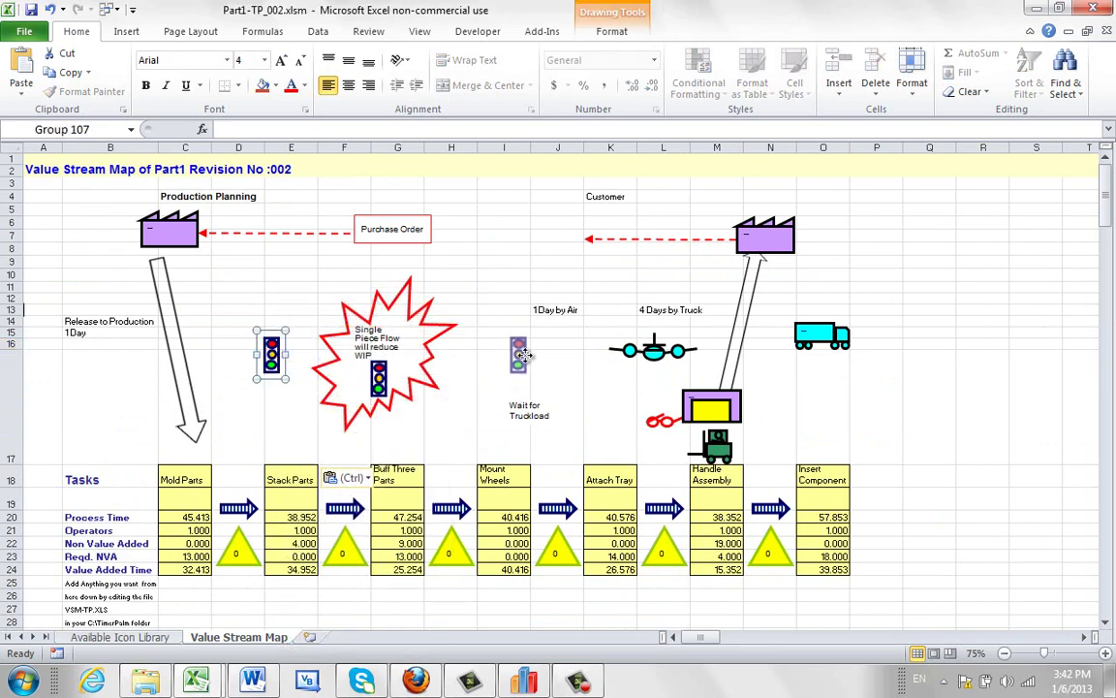